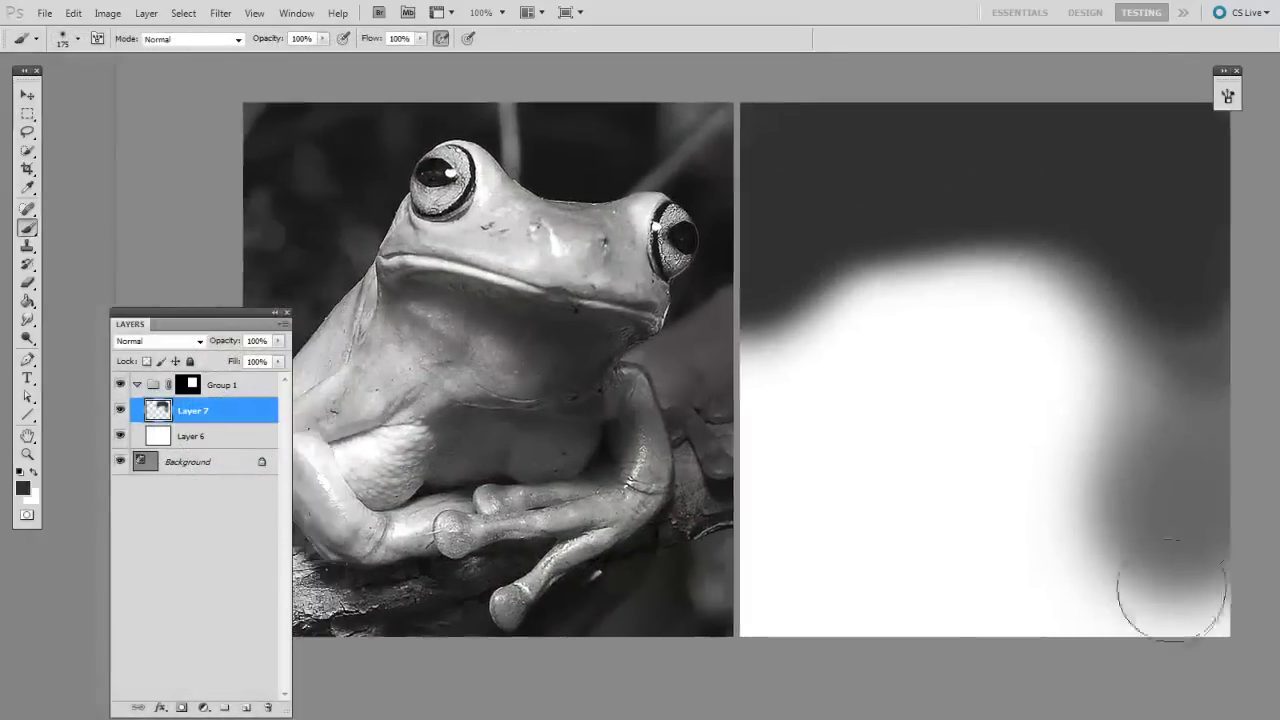
# Step: Paint soft dark grey strokes down the background beside the frog and across the bottom of the blank canvas area
pyautogui.moveTo(1171, 586)
pyautogui.mouseDown()
pyautogui.moveTo(800, 606)
pyautogui.moveTo(823, 563)
pyautogui.mouseUp()
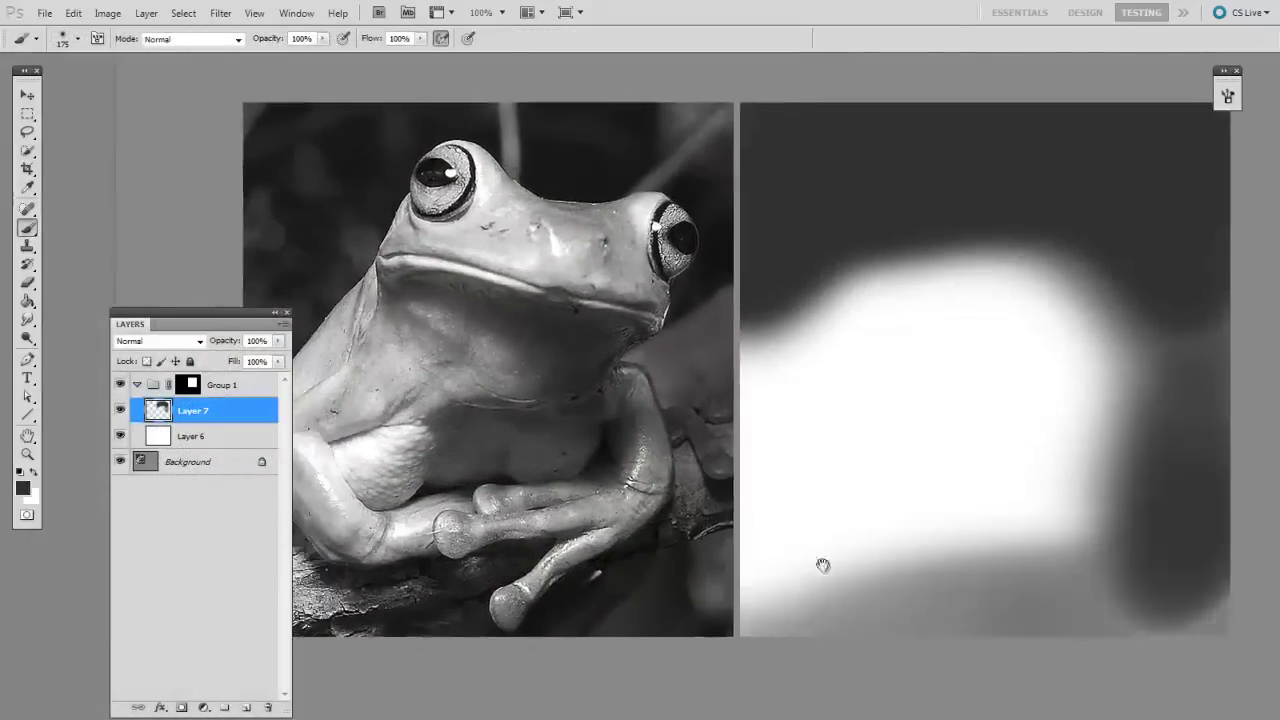
pyautogui.press('[')
pyautogui.press('[')
pyautogui.press('[')
pyautogui.hscroll(1, 871, 434)
pyautogui.hscroll(-3, 894, 171)
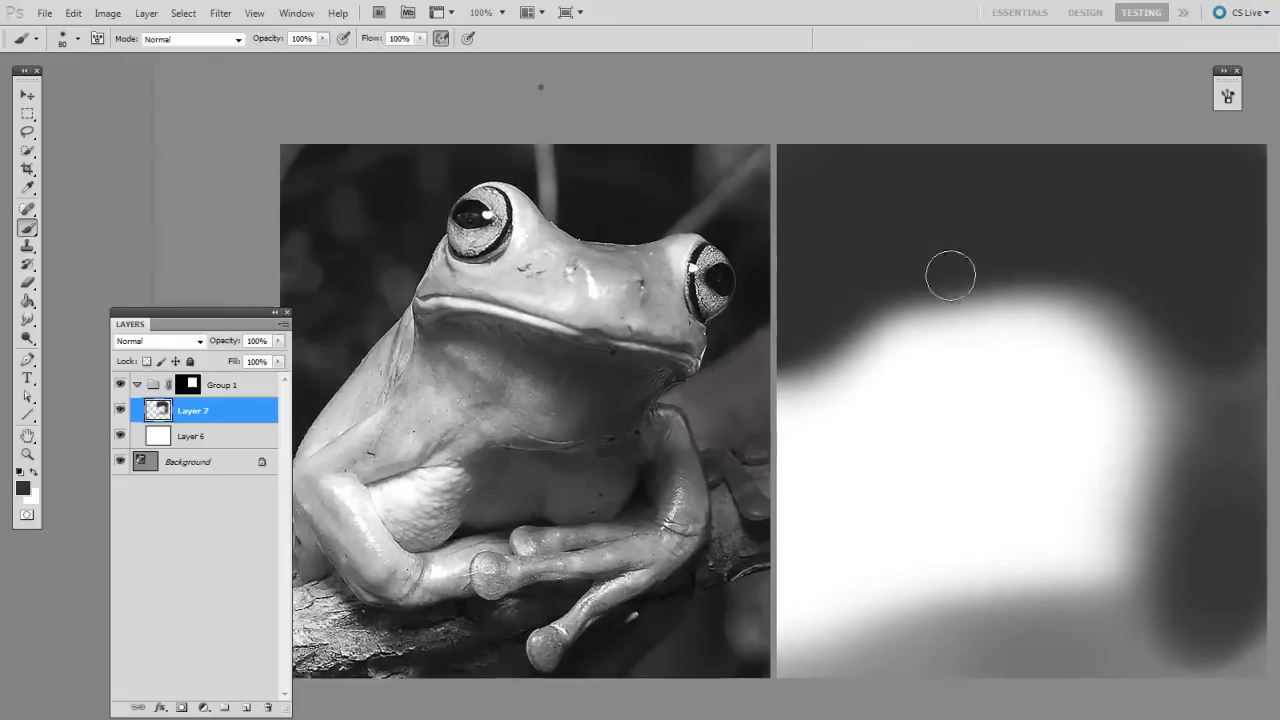
pyautogui.hscroll(1, 838, 420)
# Step: Sample a mid grey and shade the frog's lower body with the soft brush at 175 px
pyautogui.keyDown('alt'); pyautogui.click(1006, 506); pyautogui.keyUp('alt')
pyautogui.press(']')
pyautogui.press(']')
pyautogui.press(']')
pyautogui.press(']')
pyautogui.press(']')
pyautogui.moveTo(1150, 560); pyautogui.dragTo(883, 503)
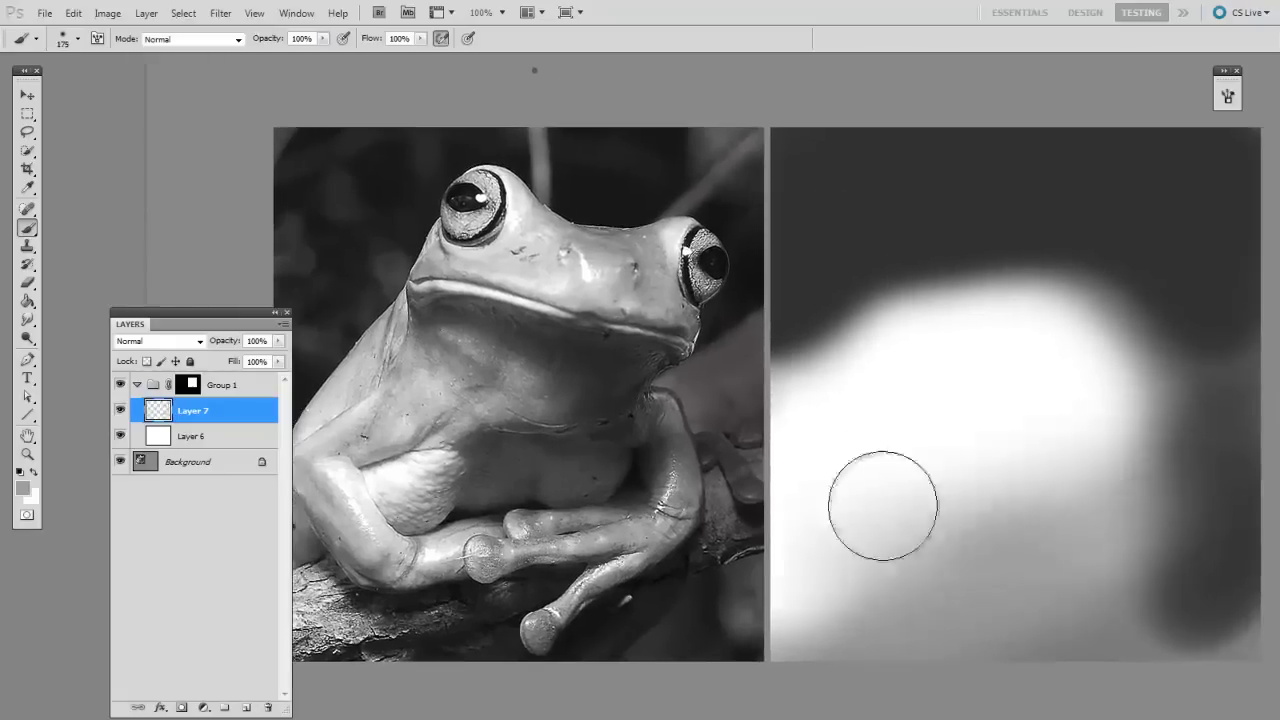
pyautogui.scroll(1, 966, 568)
# Step: Switch to a flat brush preset and block in the left eye bump above the head with grey strokes at 60 px
pyautogui.keyDown('alt'); pyautogui.click(964, 390); pyautogui.keyUp('alt')
pyautogui.press('[')
pyautogui.press('[')
pyautogui.rightClick(1003, 416)
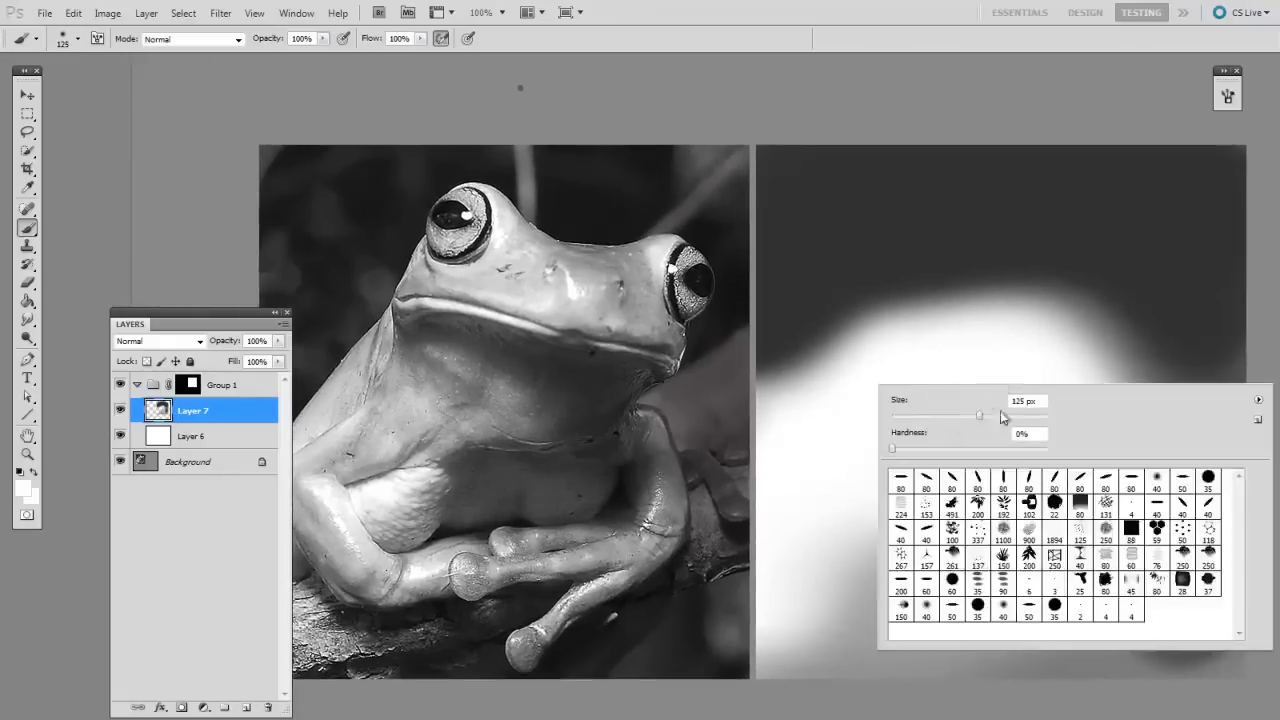
pyautogui.doubleClick(901, 482)
pyautogui.keyDown('alt'); pyautogui.click(895, 334); pyautogui.keyUp('alt')
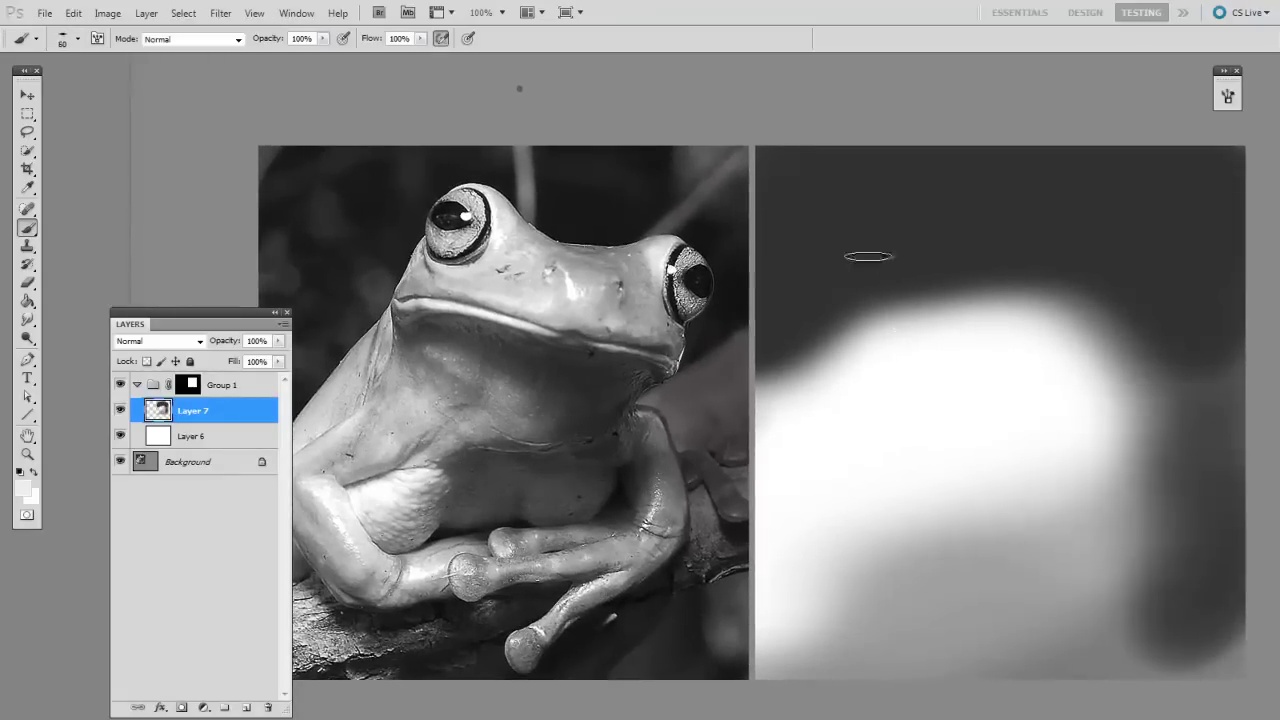
pyautogui.keyDown('alt'); pyautogui.click(878, 290); pyautogui.keyUp('alt')
pyautogui.moveTo(885, 302)
pyautogui.mouseDown()
pyautogui.moveTo(893, 222)
pyautogui.moveTo(889, 243)
pyautogui.mouseUp()
# Step: Sample the dark background and trim the top of the left eye bump into a slope
pyautogui.keyDown('alt'); pyautogui.click(935, 205); pyautogui.keyUp('alt')
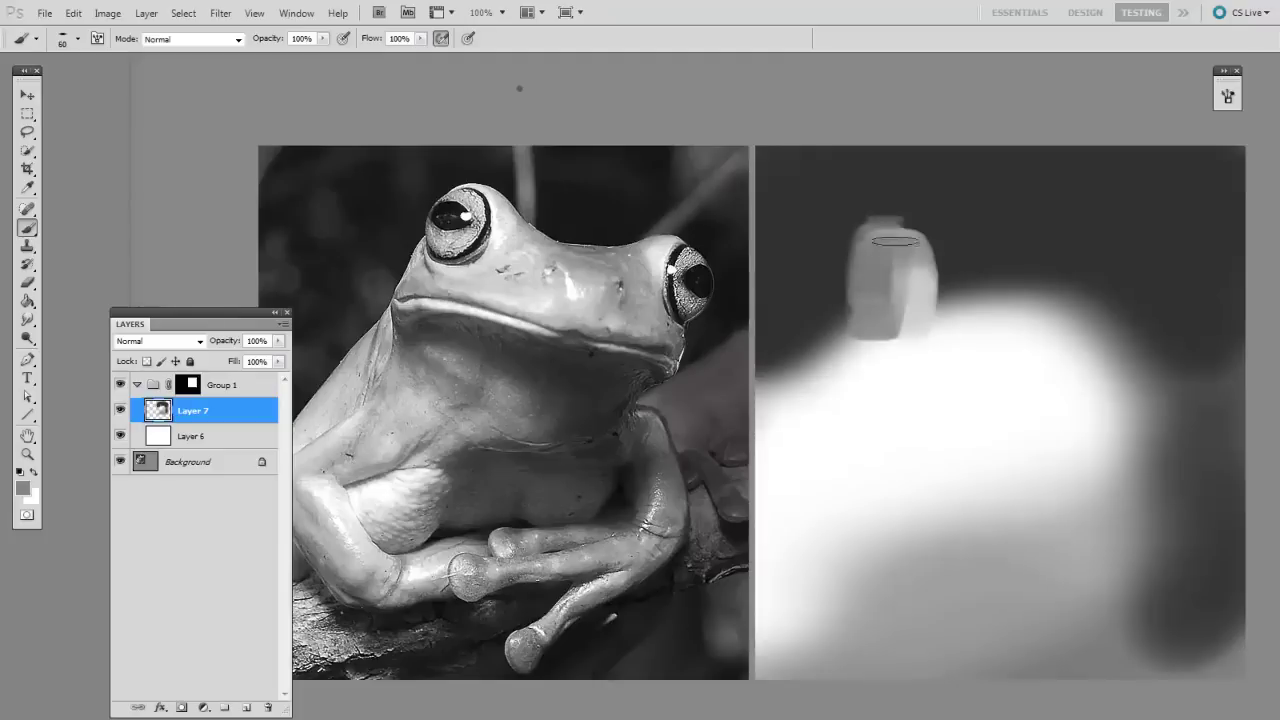
pyautogui.press(']')
pyautogui.moveTo(940, 199)
pyautogui.mouseDown()
pyautogui.moveTo(861, 211)
pyautogui.moveTo(971, 243)
pyautogui.moveTo(900, 240)
pyautogui.mouseUp()
# Step: Sample a light grey and block in the head, throat and far eye ridge with an enlarged flat brush
pyautogui.press(']')
pyautogui.keyDown('alt'); pyautogui.click(920, 329); pyautogui.keyUp('alt')
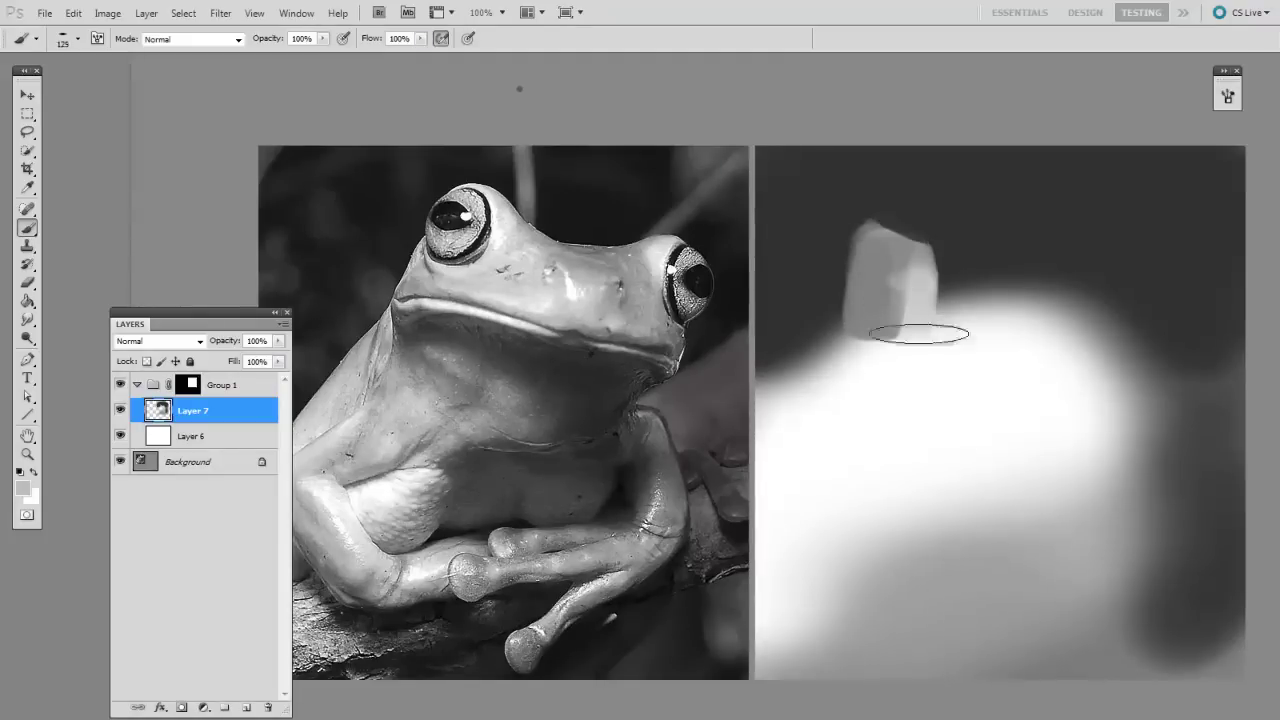
pyautogui.moveTo(920, 329)
pyautogui.mouseDown()
pyautogui.moveTo(894, 259)
pyautogui.moveTo(986, 463)
pyautogui.moveTo(943, 337)
pyautogui.moveTo(1057, 309)
pyautogui.moveTo(1071, 377)
pyautogui.moveTo(1160, 340)
pyautogui.mouseUp()
pyautogui.press(']')
pyautogui.press(']')
pyautogui.press(']')
pyautogui.press(']')
pyautogui.press(']')
# Step: Resample grey from the head and paint flat strokes across the face and upper throat
pyautogui.keyDown('alt'); pyautogui.click(1055, 317); pyautogui.keyUp('alt')
pyautogui.press('[')
pyautogui.press('[')
pyautogui.press('[')
pyautogui.press('[')
pyautogui.press('[')
pyautogui.press('[')
pyautogui.press('[')
pyautogui.press('[')
pyautogui.press('[')
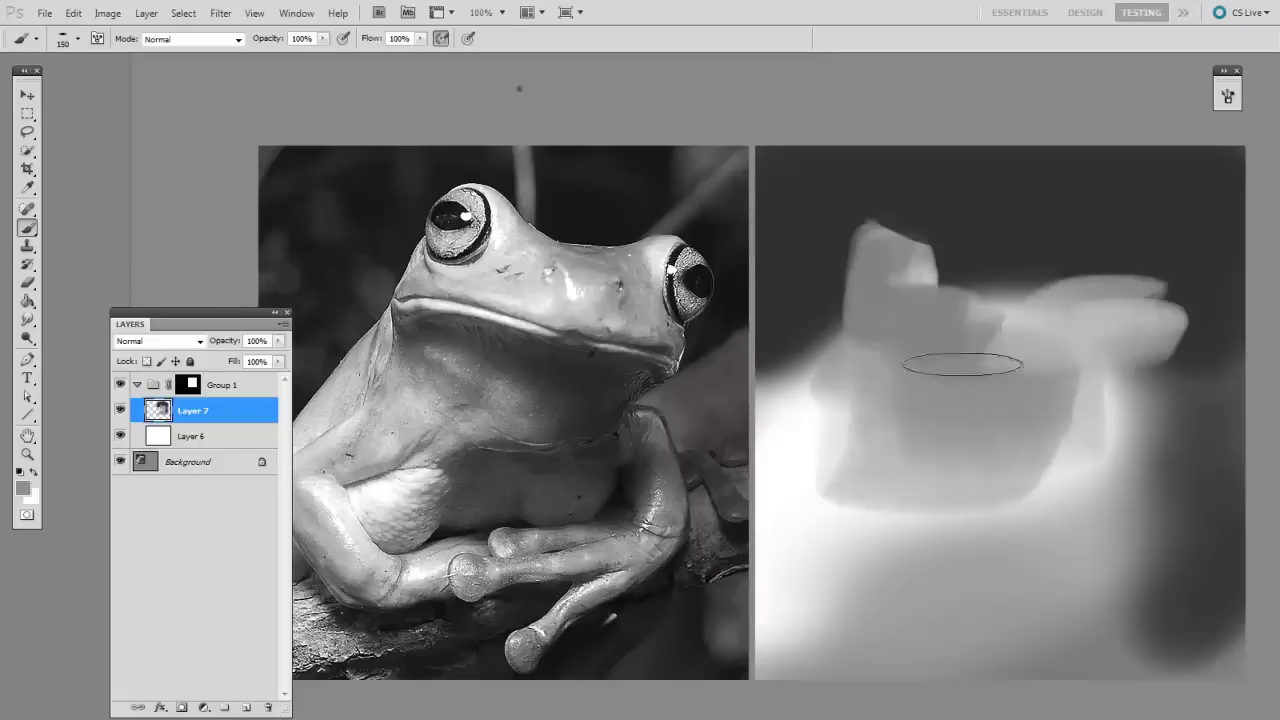
pyautogui.moveTo(910, 295); pyautogui.dragTo(954, 392)
# Step: Switch to the soft round 40 px brush and paint a light highlight across the snout
pyautogui.press(']')
pyautogui.press(']')
pyautogui.press(']')
pyautogui.press(']')
pyautogui.rightClick(926, 371)
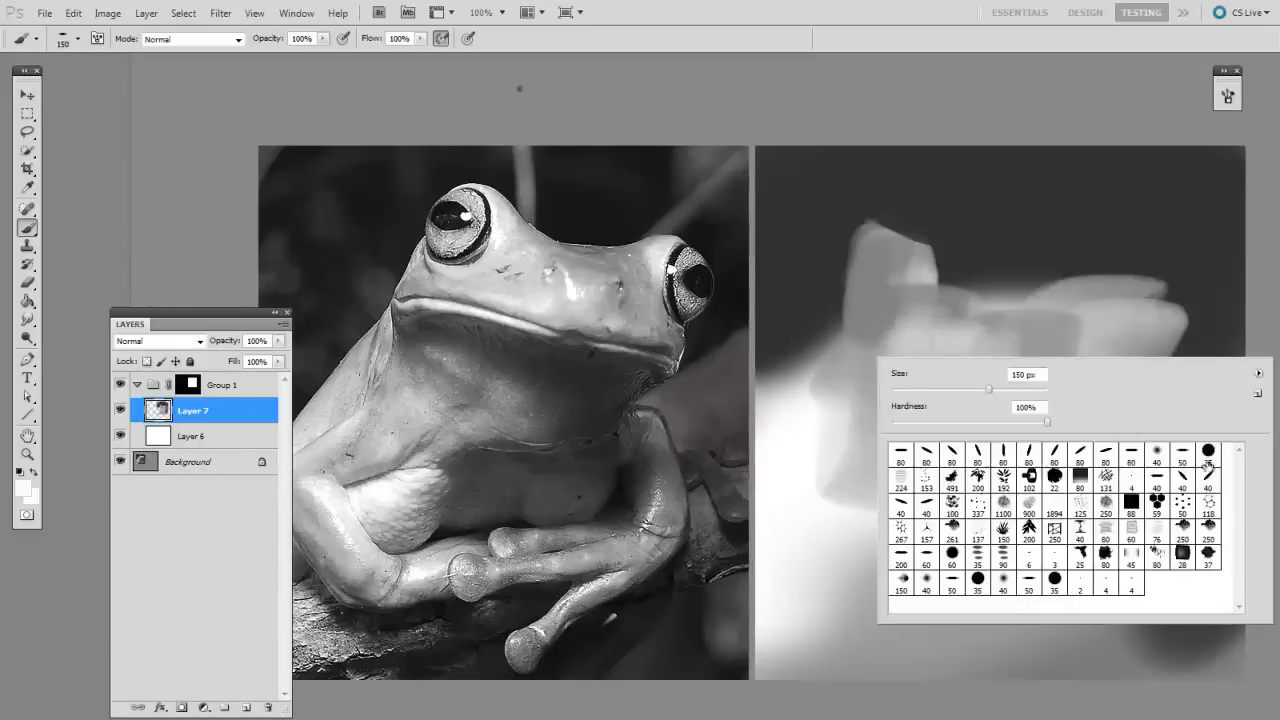
pyautogui.click(1182, 452)
pyautogui.doubleClick(1131, 452)
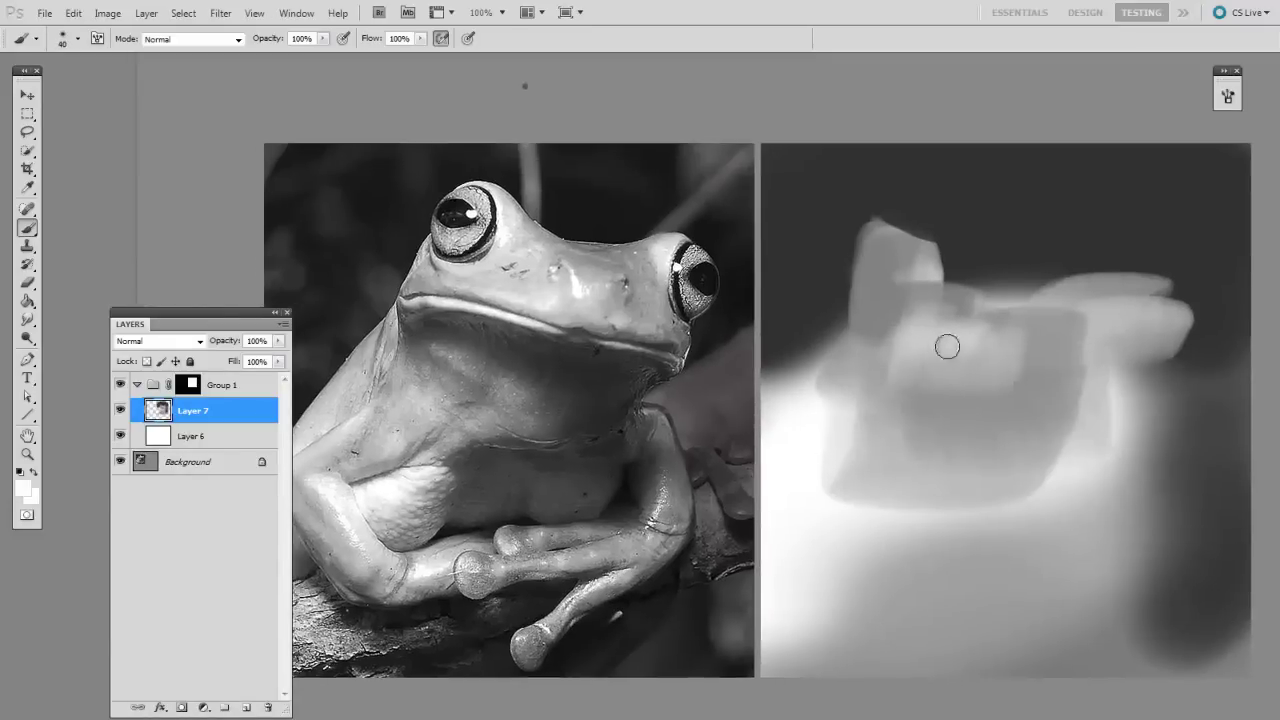
pyautogui.moveTo(968, 357)
pyautogui.mouseDown()
pyautogui.moveTo(917, 348)
pyautogui.moveTo(891, 324)
pyautogui.moveTo(948, 327)
pyautogui.moveTo(880, 304)
pyautogui.moveTo(982, 333)
pyautogui.moveTo(930, 273)
pyautogui.moveTo(877, 280)
pyautogui.mouseUp()
# Step: Sample the dark background and carve the contour of the frog's back beside the left eye with the brush at 125 px
pyautogui.keyDown('alt'); pyautogui.click(880, 300); pyautogui.keyUp('alt')
pyautogui.keyDown('alt'); pyautogui.click(800, 294); pyautogui.keyUp('alt')
pyautogui.press(']')
pyautogui.press(']')
pyautogui.press(']')
pyautogui.press(']')
pyautogui.press(']')
pyautogui.press(']')
pyautogui.press(']')
pyautogui.moveTo(800, 400); pyautogui.dragTo(860, 320)
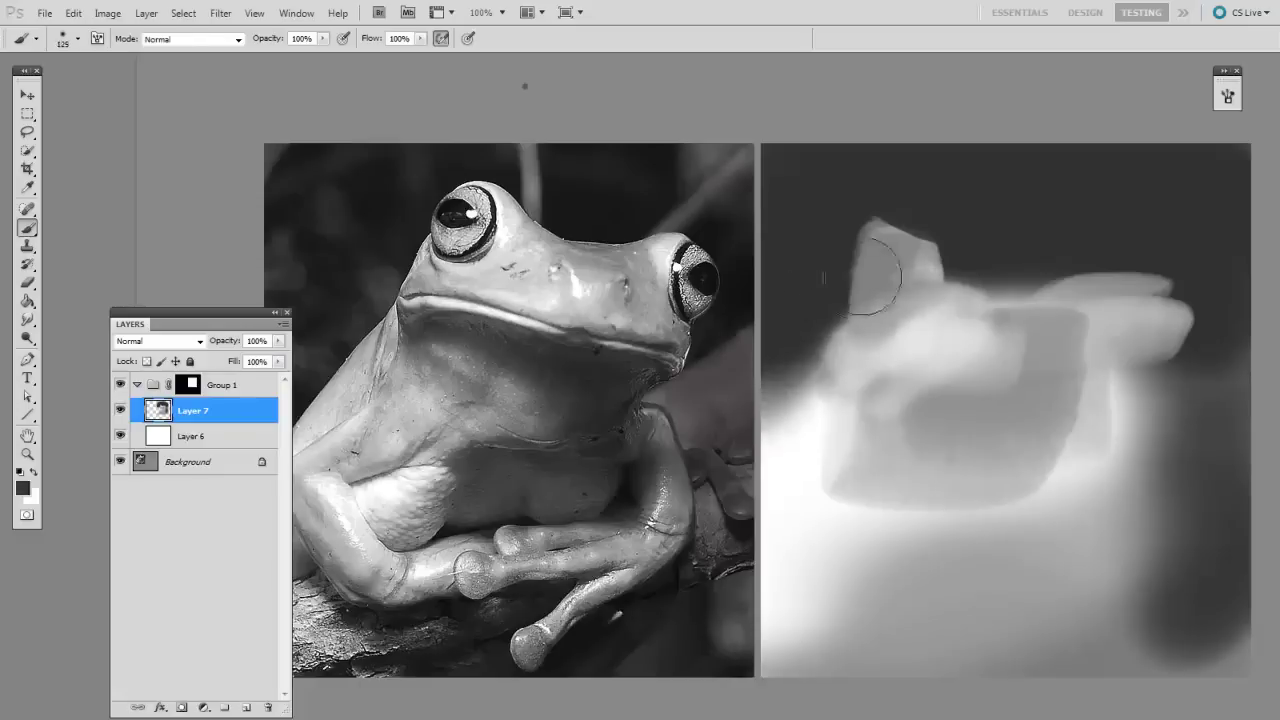
# Step: Refine the shoulder below the left eye, then sample a light tone and paint down the frog's left flank
pyautogui.moveTo(838, 364); pyautogui.dragTo(896, 348)
pyautogui.press('[')
pyautogui.press('[')
pyautogui.press('[')
pyautogui.press('[')
pyautogui.keyDown('alt'); pyautogui.click(835, 413); pyautogui.keyUp('alt')
pyautogui.moveTo(834, 420)
pyautogui.mouseDown()
pyautogui.moveTo(851, 540)
pyautogui.moveTo(871, 539)
pyautogui.moveTo(891, 325)
pyautogui.moveTo(860, 311)
pyautogui.moveTo(817, 428)
pyautogui.moveTo(905, 328)
pyautogui.moveTo(818, 466)
pyautogui.mouseUp()
# Step: Sample mid grey from the head and shade the throat and belly with the brush at 90 px
pyautogui.press('[')
pyautogui.press('[')
pyautogui.keyDown('alt'); pyautogui.click(906, 329); pyautogui.keyUp('alt')
pyautogui.press(']')
pyautogui.press(']')
pyautogui.press(']')
pyautogui.press(']')
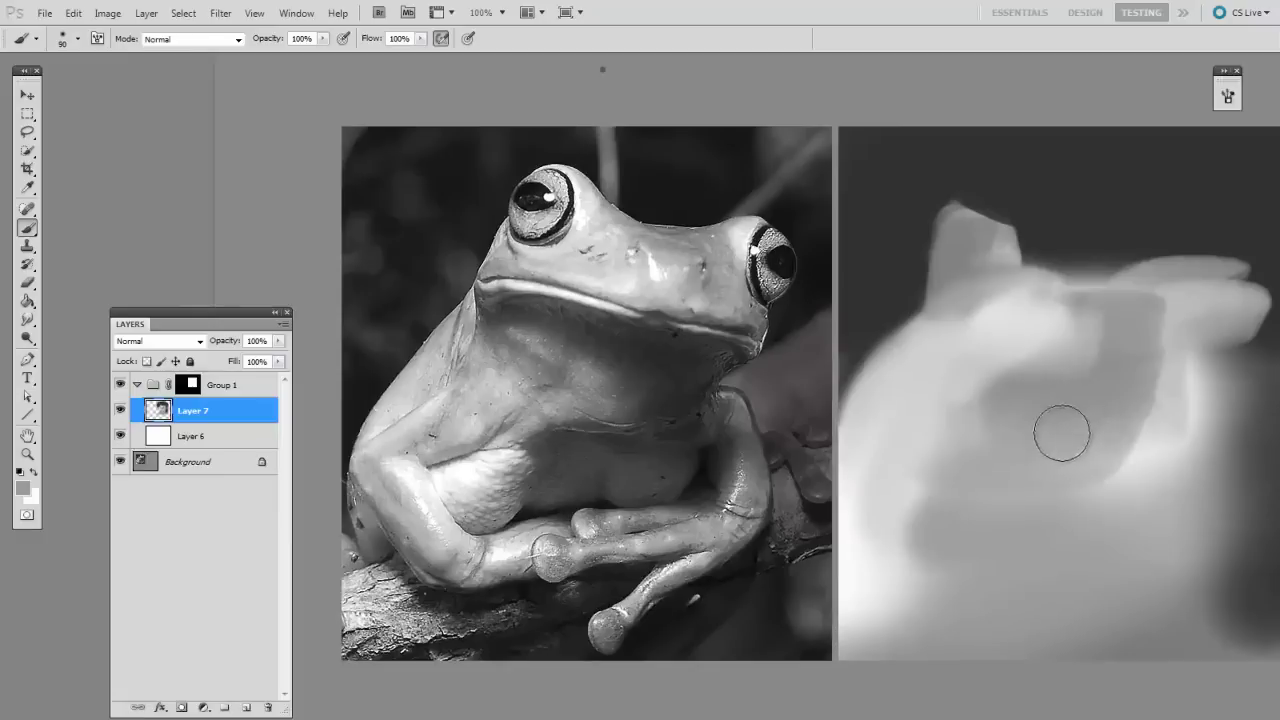
pyautogui.moveTo(1070, 438); pyautogui.dragTo(982, 453)
# Step: Trim the protruding outer end of the far eye ridge with a smaller brush in the dark background tone
pyautogui.press('[')
pyautogui.press('[')
pyautogui.press('[')
pyautogui.press('[')
pyautogui.press('[')
pyautogui.keyDown('alt'); pyautogui.click(1162, 270); pyautogui.keyUp('alt')
pyautogui.moveTo(1150, 262)
pyautogui.mouseDown()
pyautogui.moveTo(1165, 360)
pyautogui.moveTo(1165, 345)
pyautogui.mouseUp()
# Step: Paint a dark diagonal band across the bottom of the frog's body with an enlarged brush
pyautogui.moveTo(1043, 643); pyautogui.dragTo(1049, 630)
pyautogui.press(']')
pyautogui.press(']')
pyautogui.press(']')
pyautogui.moveTo(920, 648)
pyautogui.mouseDown()
pyautogui.moveTo(1177, 639)
pyautogui.moveTo(927, 670)
pyautogui.moveTo(1183, 570)
pyautogui.mouseUp()
pyautogui.moveTo(752, 563); pyautogui.dragTo(1155, 495)
# Step: Darken the lower edge of the painting below the diagonal band with a much larger soft brush
pyautogui.press(']')
pyautogui.press(']')
pyautogui.press(']')
pyautogui.press(']')
pyautogui.press(']')
pyautogui.press(']')
pyautogui.press(']')
pyautogui.press(']')
pyautogui.moveTo(1070, 675); pyautogui.dragTo(1134, 677)
# Step: Reduce the brush to 30 px and define the curved left flank with dark strokes up toward the head
pyautogui.press('[')
pyautogui.press('[')
pyautogui.press('[')
pyautogui.press('[')
pyautogui.press('[')
pyautogui.press('[')
pyautogui.press('[')
pyautogui.press('[')
pyautogui.press('[')
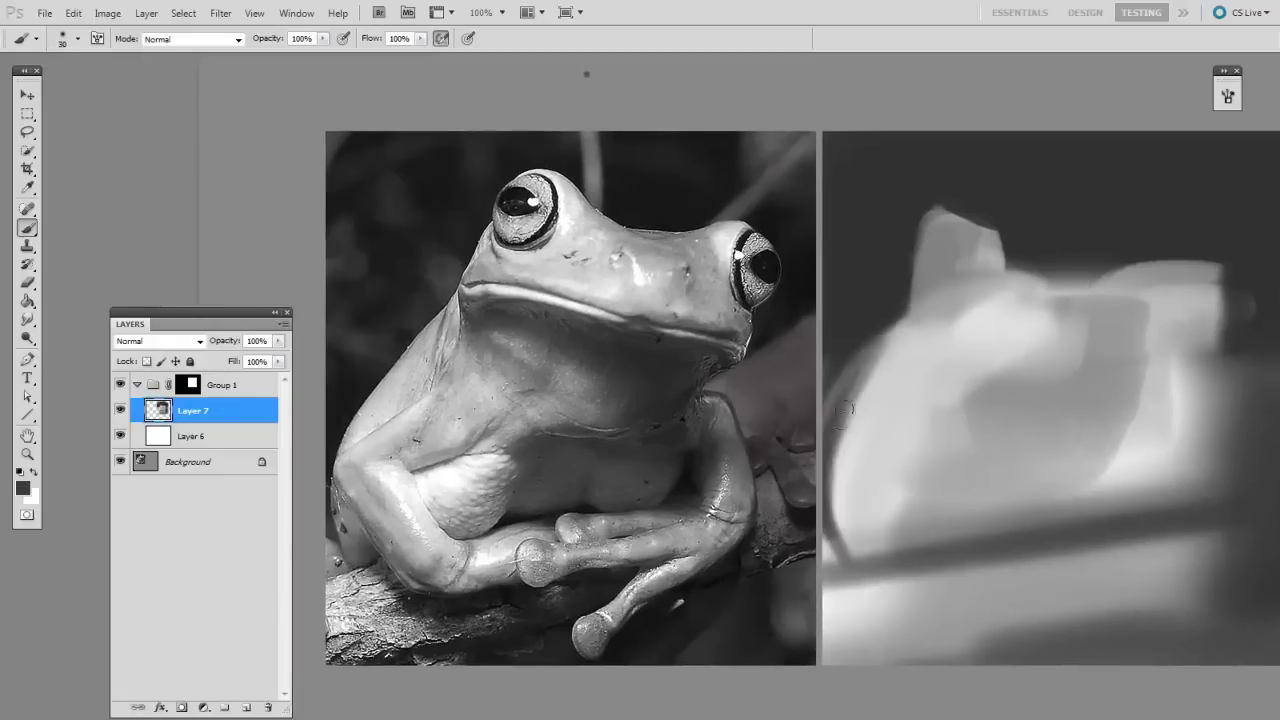
pyautogui.moveTo(834, 462); pyautogui.dragTo(908, 323)
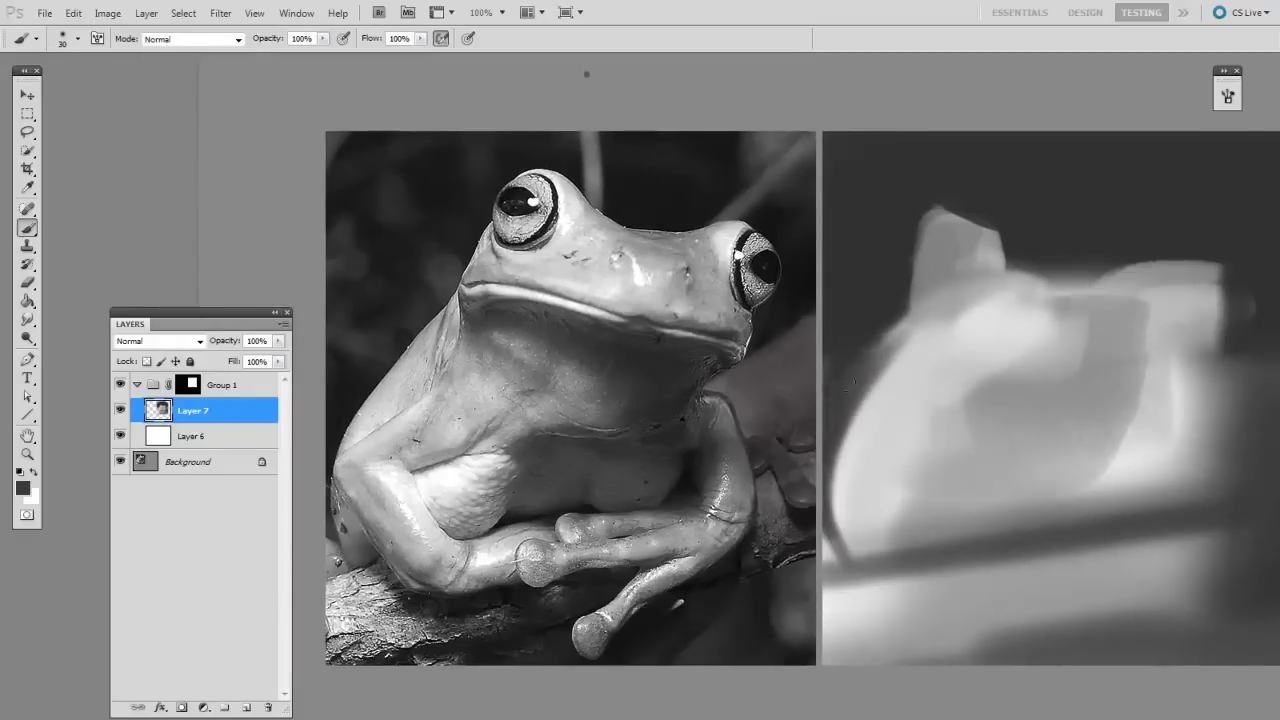
# Step: Set the foreground colour to a dark grey with 11% brightness and paint the background beside the lower left flank
pyautogui.hotkey('alt', 'shift', 'c')
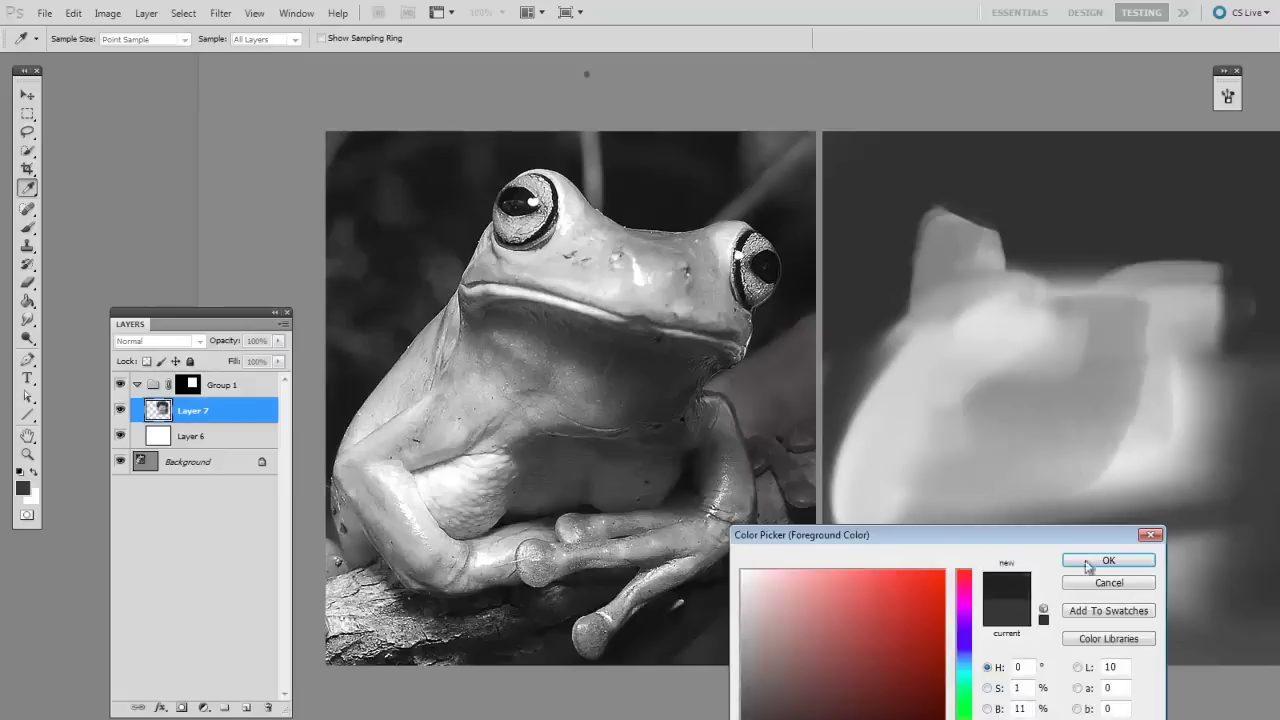
pyautogui.click(1090, 565)
pyautogui.scroll(1, 838, 505)
pyautogui.moveTo(838, 515); pyautogui.dragTo(830, 580)
# Step: Sample the light body tone and paint it down the edge of the left flank at 40 px
pyautogui.press(']')
pyautogui.press(']')
pyautogui.keyDown('alt'); pyautogui.click(866, 457); pyautogui.keyUp('alt')
pyautogui.moveTo(866, 457); pyautogui.dragTo(842, 570)
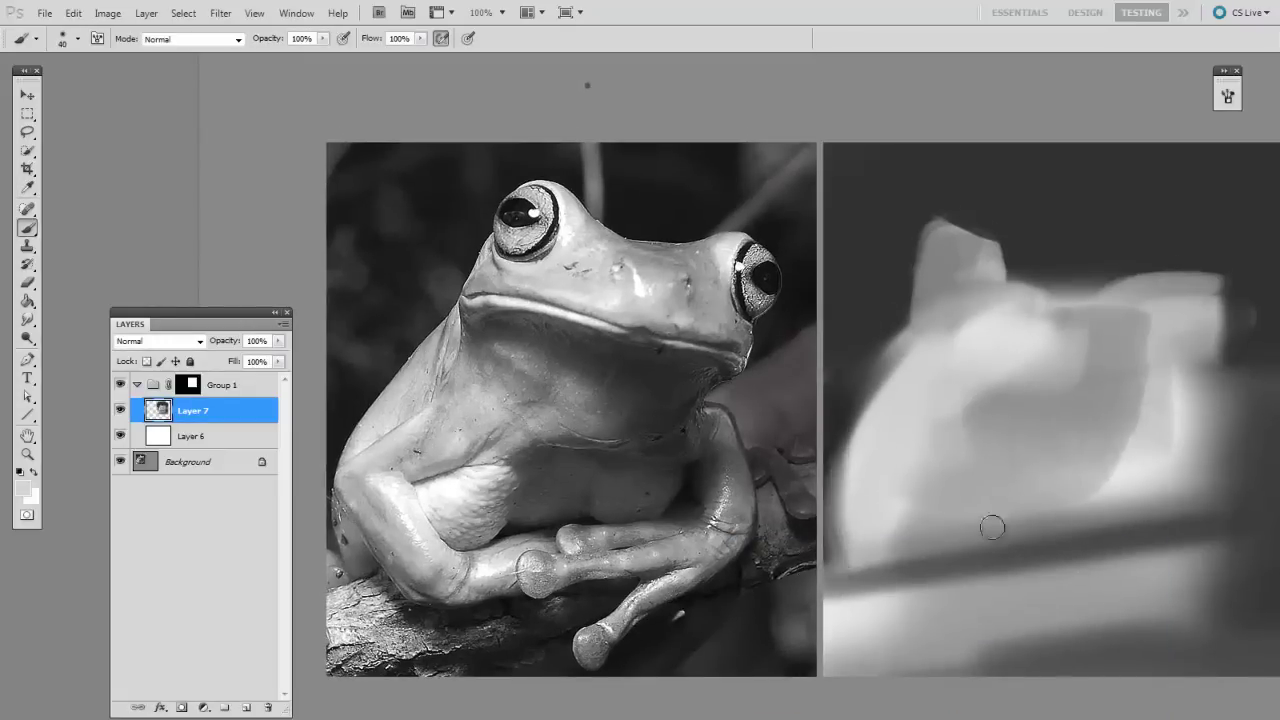
# Step: Sample a darker grey and tone down the lower area and right-hand background of the painting with a 250 px soft brush
pyautogui.keyDown('alt'); pyautogui.click(1088, 623); pyautogui.keyUp('alt')
pyautogui.press(']')
pyautogui.press(']')
pyautogui.press(']')
pyautogui.press(']')
pyautogui.moveTo(1088, 623); pyautogui.dragTo(874, 594)
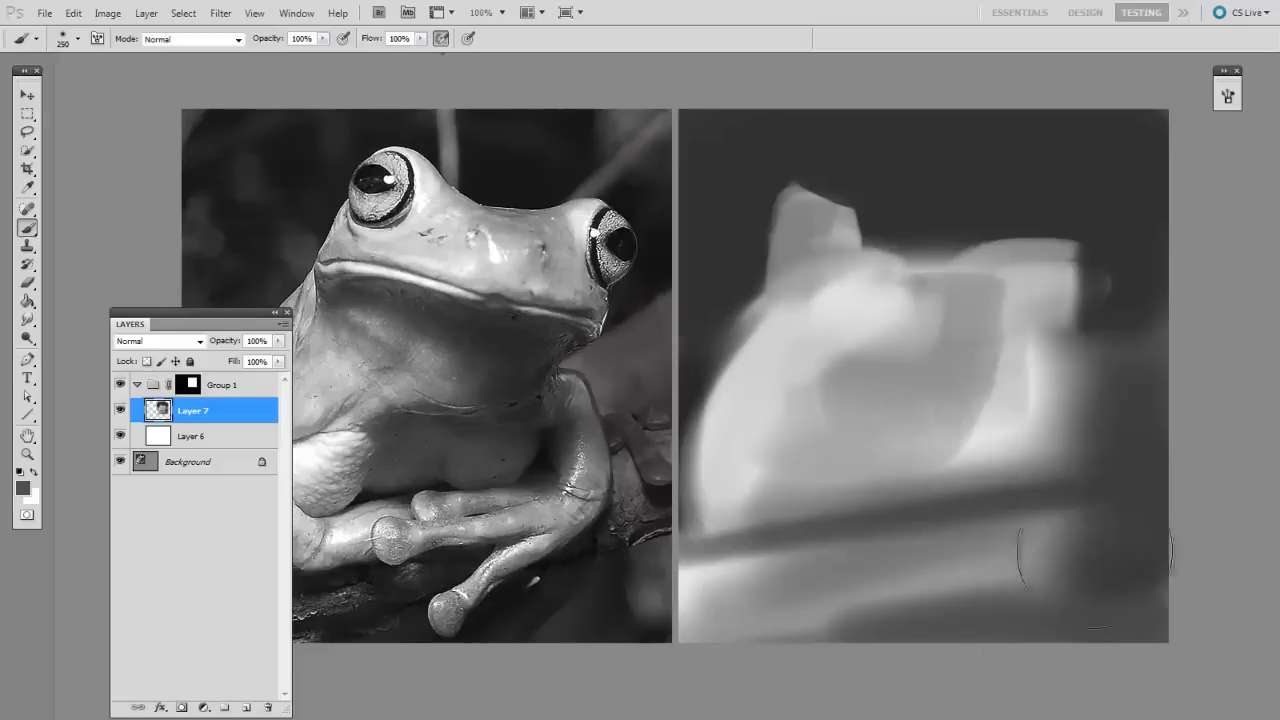
pyautogui.moveTo(1040, 548)
pyautogui.mouseDown()
pyautogui.moveTo(1000, 443)
pyautogui.moveTo(1109, 453)
pyautogui.moveTo(1171, 329)
pyautogui.moveTo(1163, 451)
pyautogui.mouseUp()
# Step: Sample the upper background's dark tone and soften the body's right side and the area below it with a large brush
pyautogui.keyDown('alt'); pyautogui.click(1160, 285); pyautogui.keyUp('alt')
pyautogui.press('[')
pyautogui.press('[')
pyautogui.press(']')
pyautogui.press(']')
pyautogui.press(']')
pyautogui.press(']')
pyautogui.press(']')
pyautogui.press(']')
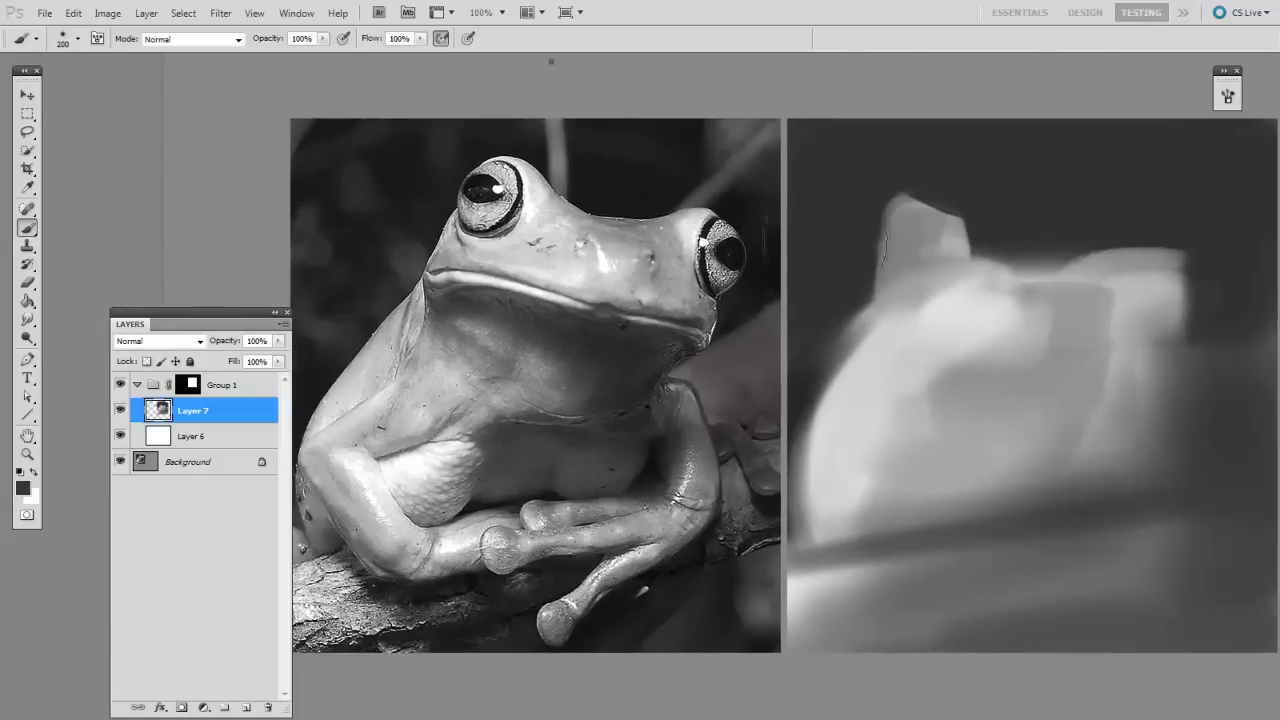
pyautogui.press('[')
pyautogui.press('[')
pyautogui.press('[')
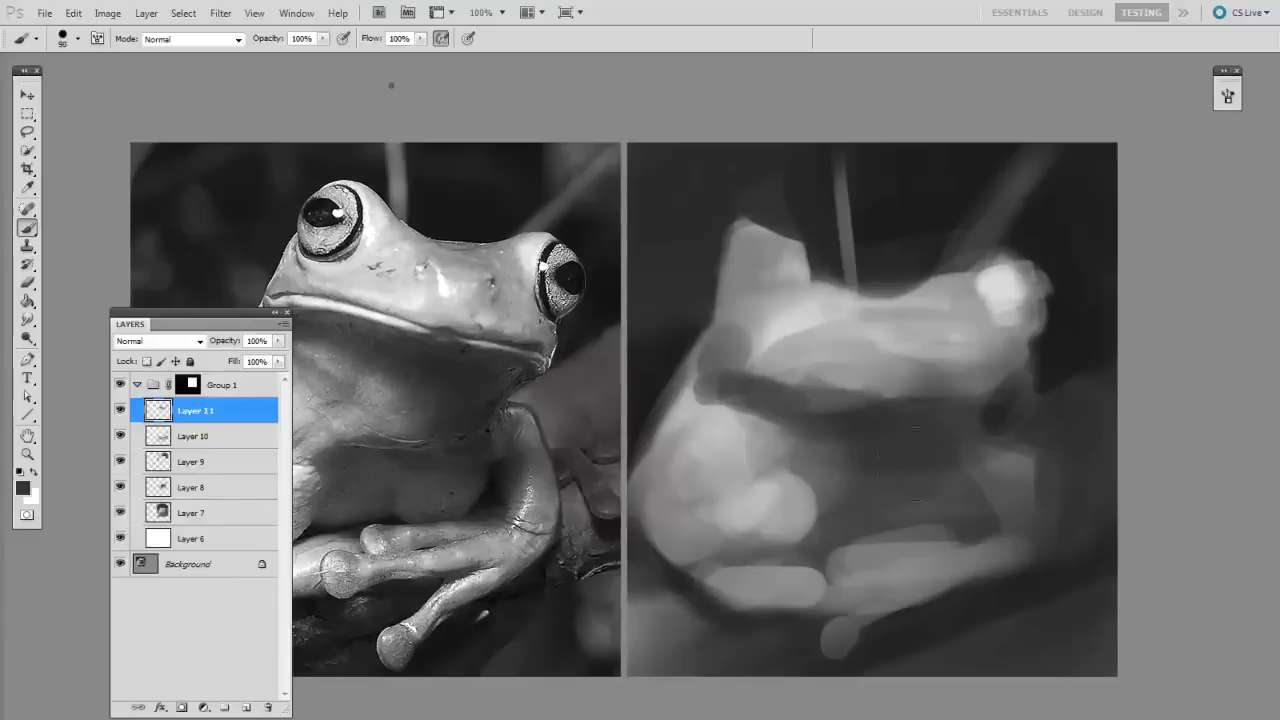
# Step: Switch to another round brush preset at 35 px and extend the dark shadow beneath the jaw toward the far side
pyautogui.rightClick(878, 478)
pyautogui.click(1204, 577)
pyautogui.press('Return')
pyautogui.moveTo(662, 680); pyautogui.dragTo(722, 685)
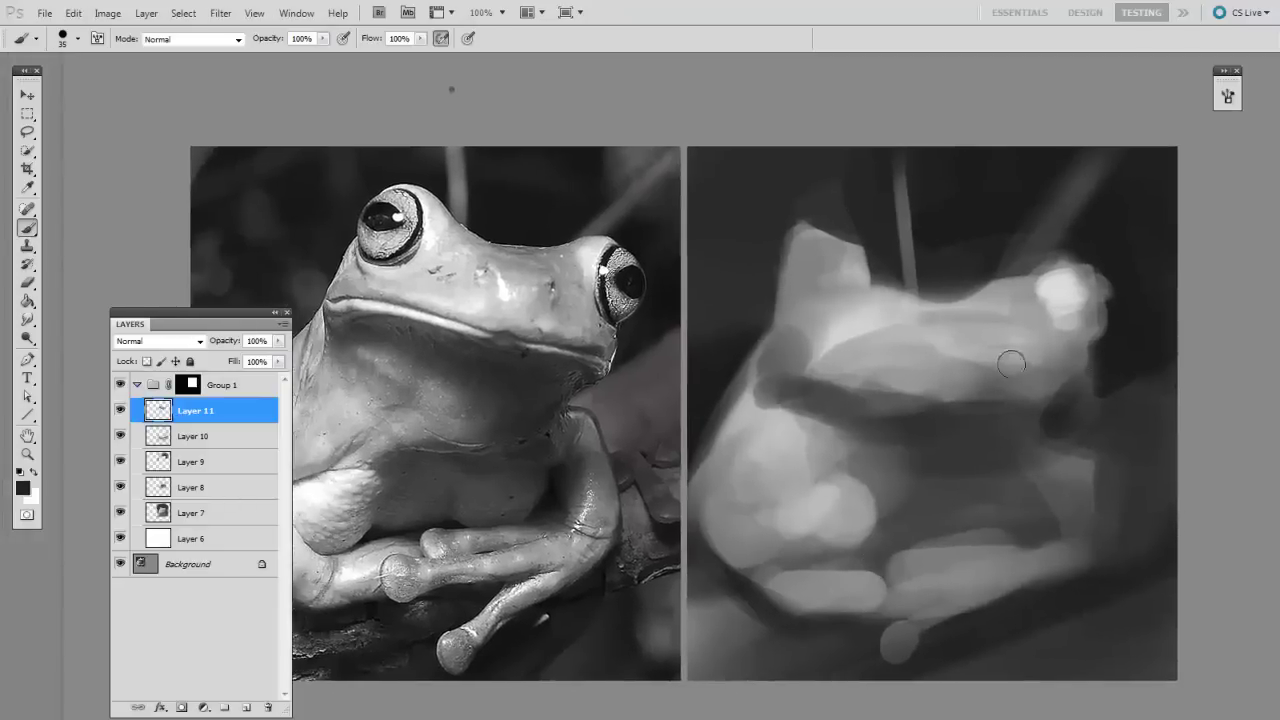
pyautogui.moveTo(1011, 363)
pyautogui.mouseDown()
pyautogui.moveTo(1026, 397)
pyautogui.moveTo(996, 399)
pyautogui.moveTo(1045, 396)
pyautogui.mouseUp()
# Step: Paint a light slope up the left eye bump at 45 px and trim its outer edge with the sampled background tone
pyautogui.press(']')
pyautogui.press(']')
pyautogui.moveTo(904, 277)
pyautogui.mouseDown()
pyautogui.moveTo(941, 280)
pyautogui.moveTo(885, 218)
pyautogui.mouseUp()
pyautogui.keyDown('alt'); pyautogui.click(918, 296); pyautogui.keyUp('alt')
pyautogui.press('[')
pyautogui.moveTo(946, 296)
pyautogui.mouseDown()
pyautogui.moveTo(878, 232)
pyautogui.moveTo(868, 195)
pyautogui.mouseUp()
pyautogui.keyDown('alt'); pyautogui.click(790, 291); pyautogui.keyUp('alt')
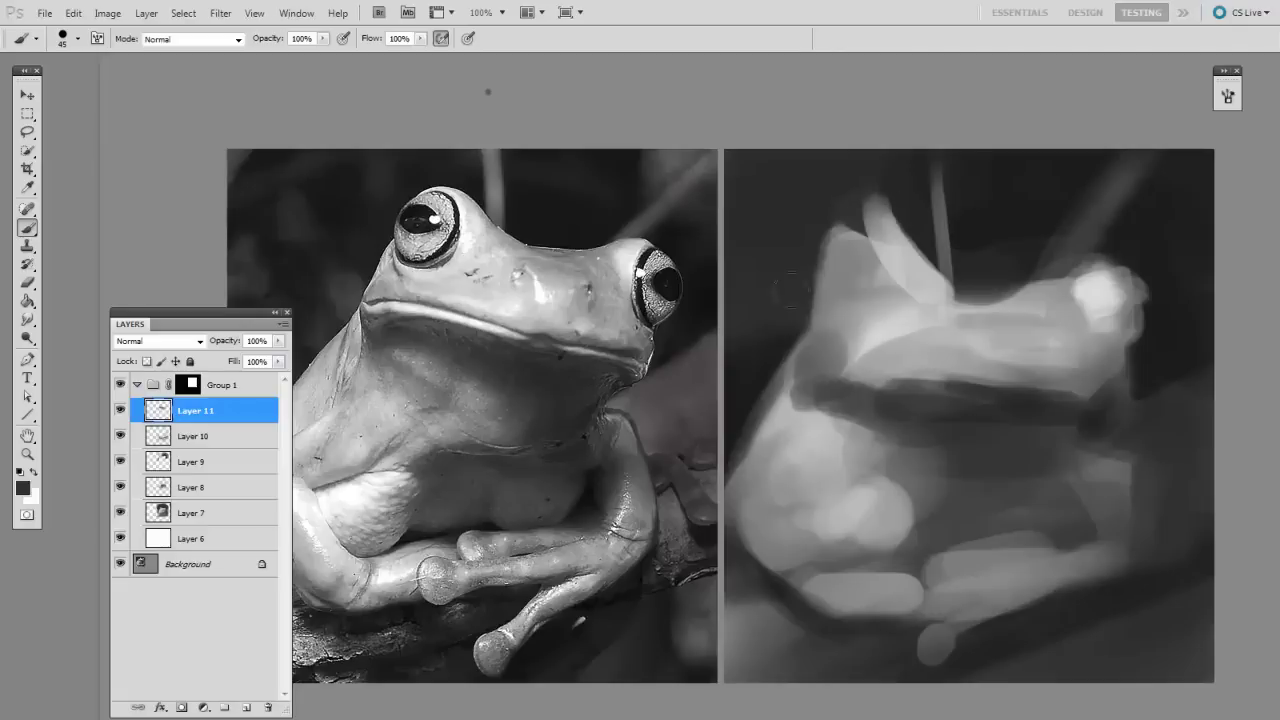
pyautogui.moveTo(838, 282)
pyautogui.mouseDown()
pyautogui.moveTo(868, 198)
pyautogui.moveTo(892, 192)
pyautogui.mouseUp()
# Step: Blend the left eye bump into a rounded dome and smooth the head's top line with resampled tones at 35 px
pyautogui.keyDown('alt'); pyautogui.click(893, 243); pyautogui.keyUp('alt')
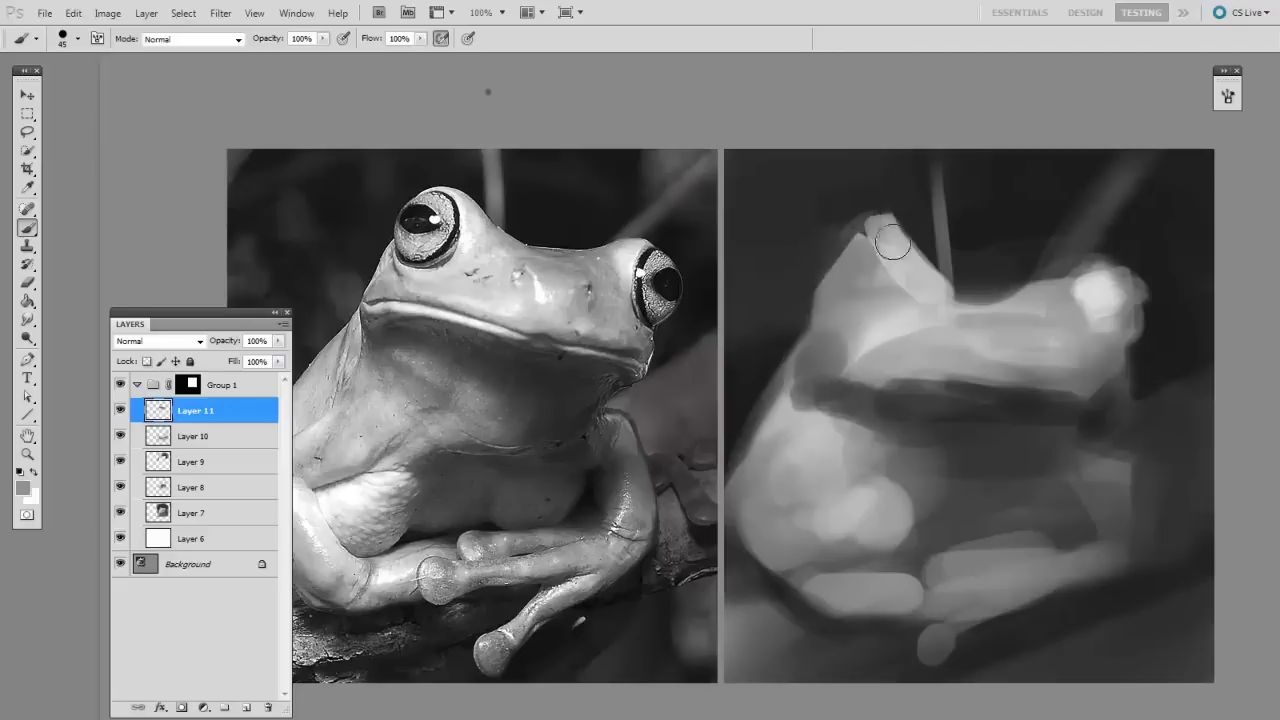
pyautogui.moveTo(893, 243)
pyautogui.mouseDown()
pyautogui.moveTo(888, 199)
pyautogui.moveTo(860, 187)
pyautogui.moveTo(904, 188)
pyautogui.moveTo(911, 240)
pyautogui.moveTo(859, 286)
pyautogui.moveTo(893, 273)
pyautogui.moveTo(1000, 311)
pyautogui.moveTo(933, 298)
pyautogui.moveTo(1058, 313)
pyautogui.moveTo(1075, 282)
pyautogui.moveTo(980, 291)
pyautogui.mouseUp()
pyautogui.keyDown('alt'); pyautogui.click(900, 200); pyautogui.keyUp('alt')
pyautogui.press('[')
pyautogui.press('[')
pyautogui.keyDown('alt'); pyautogui.click(876, 260); pyautogui.keyUp('alt')
pyautogui.keyDown('alt'); pyautogui.click(908, 201); pyautogui.keyUp('alt')
pyautogui.keyDown('alt'); pyautogui.click(1001, 312); pyautogui.keyUp('alt')
pyautogui.keyDown('alt'); pyautogui.click(1000, 305); pyautogui.keyUp('alt')
pyautogui.keyDown('alt'); pyautogui.click(1018, 253); pyautogui.keyUp('alt')
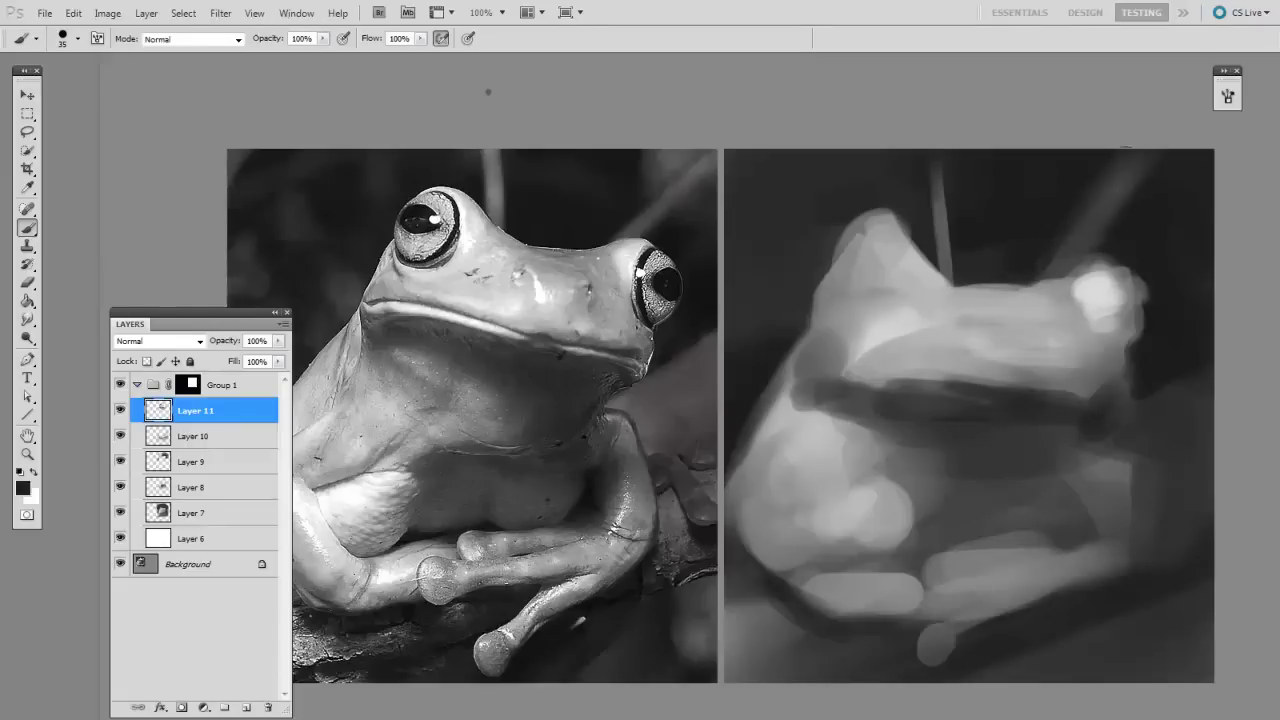
# Step: Sample nearby tones and soften the left shoulder and the body's outer edge below the jaw at 50 px
pyautogui.moveTo(748, 322); pyautogui.dragTo(834, 286)
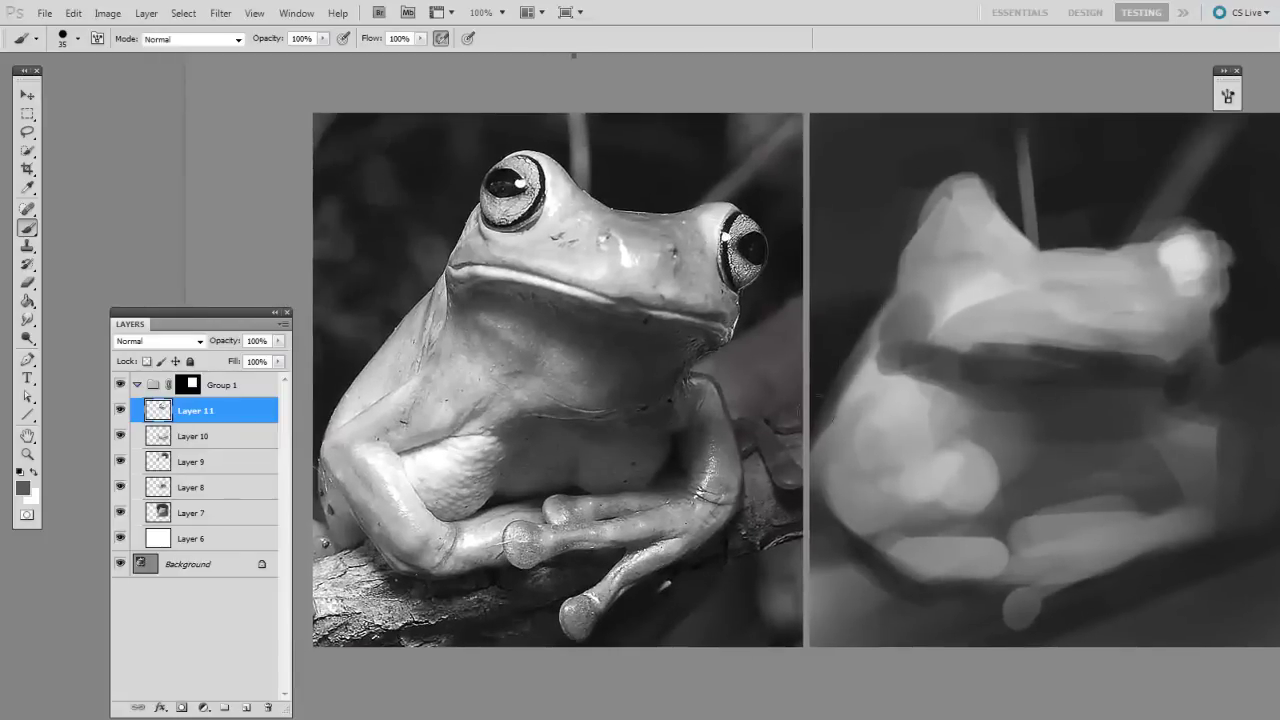
pyautogui.keyDown('alt'); pyautogui.click(865, 368); pyautogui.keyUp('alt')
pyautogui.moveTo(850, 345); pyautogui.dragTo(815, 420)
pyautogui.keyDown('alt'); pyautogui.click(881, 393); pyautogui.keyUp('alt')
pyautogui.press(']')
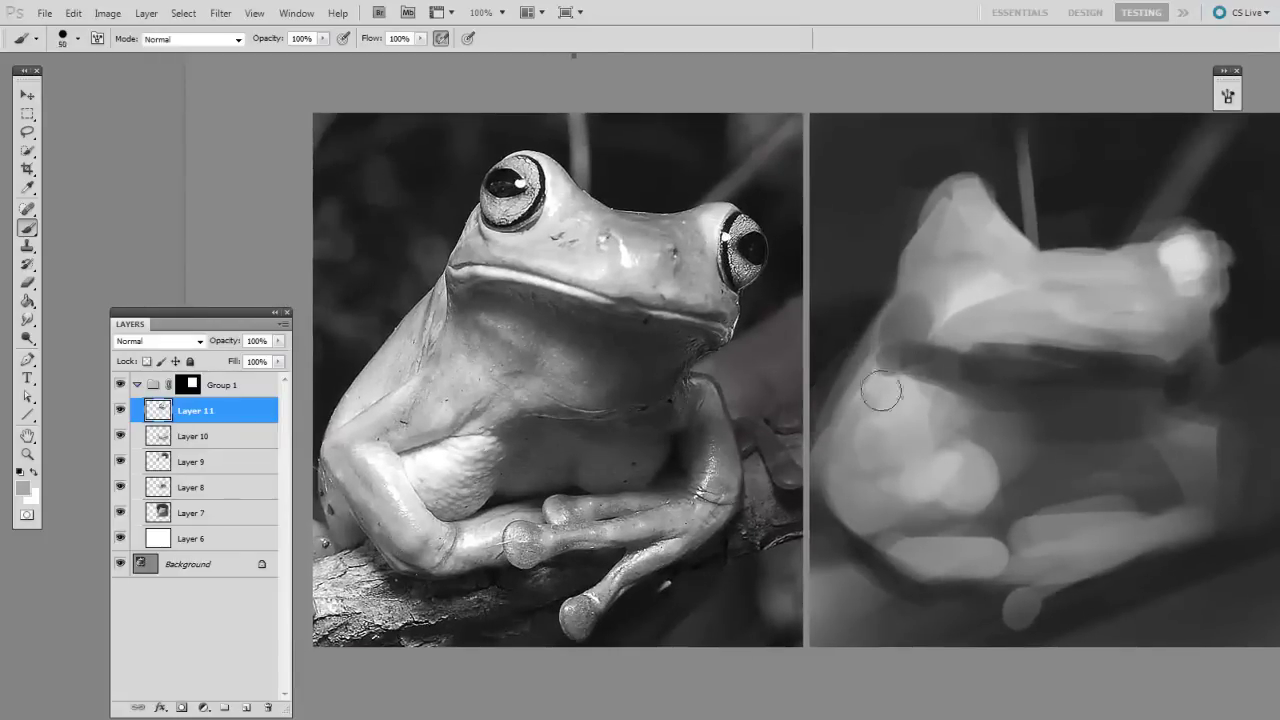
pyautogui.moveTo(881, 393)
pyautogui.mouseDown()
pyautogui.moveTo(857, 386)
pyautogui.moveTo(848, 400)
pyautogui.mouseUp()
pyautogui.press(']')
pyautogui.moveTo(1023, 657); pyautogui.dragTo(987, 629)
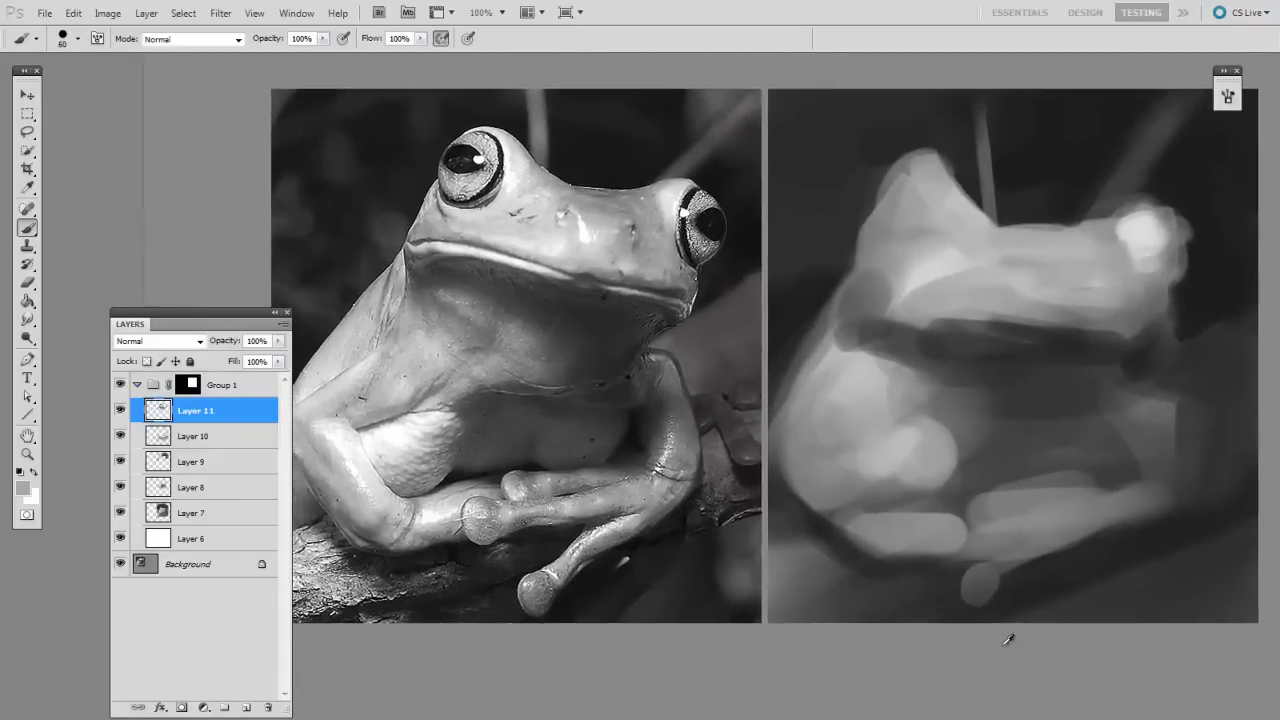
# Step: Touch up the body's left flank with resampled grey and dark tones, varying the brush between 8 and 40 px
pyautogui.press('[')
pyautogui.press('[')
pyautogui.press('[')
pyautogui.press('[')
pyautogui.press('[')
pyautogui.press('[')
pyautogui.press('[')
pyautogui.keyDown('alt'); pyautogui.click(848, 437); pyautogui.keyUp('alt')
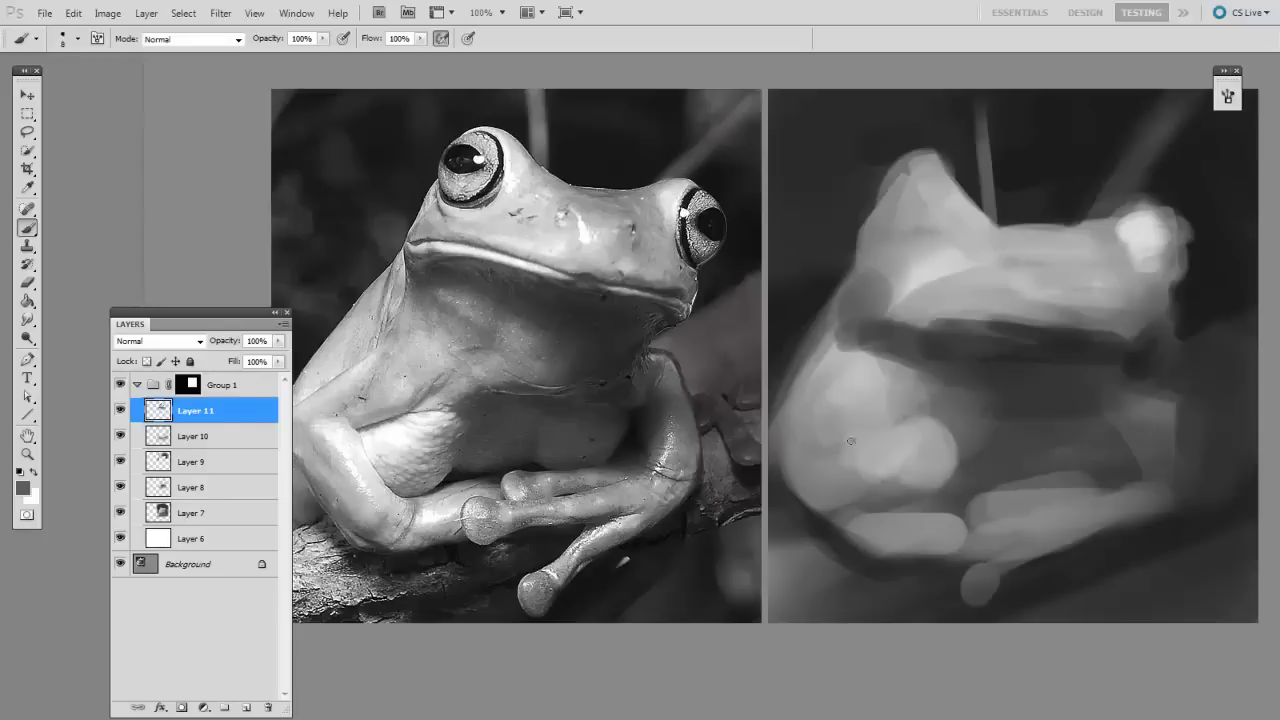
pyautogui.moveTo(1036, 484); pyautogui.dragTo(1110, 466)
pyautogui.press(']')
pyautogui.press(']')
pyautogui.press(']')
pyautogui.press(']')
pyautogui.press(']')
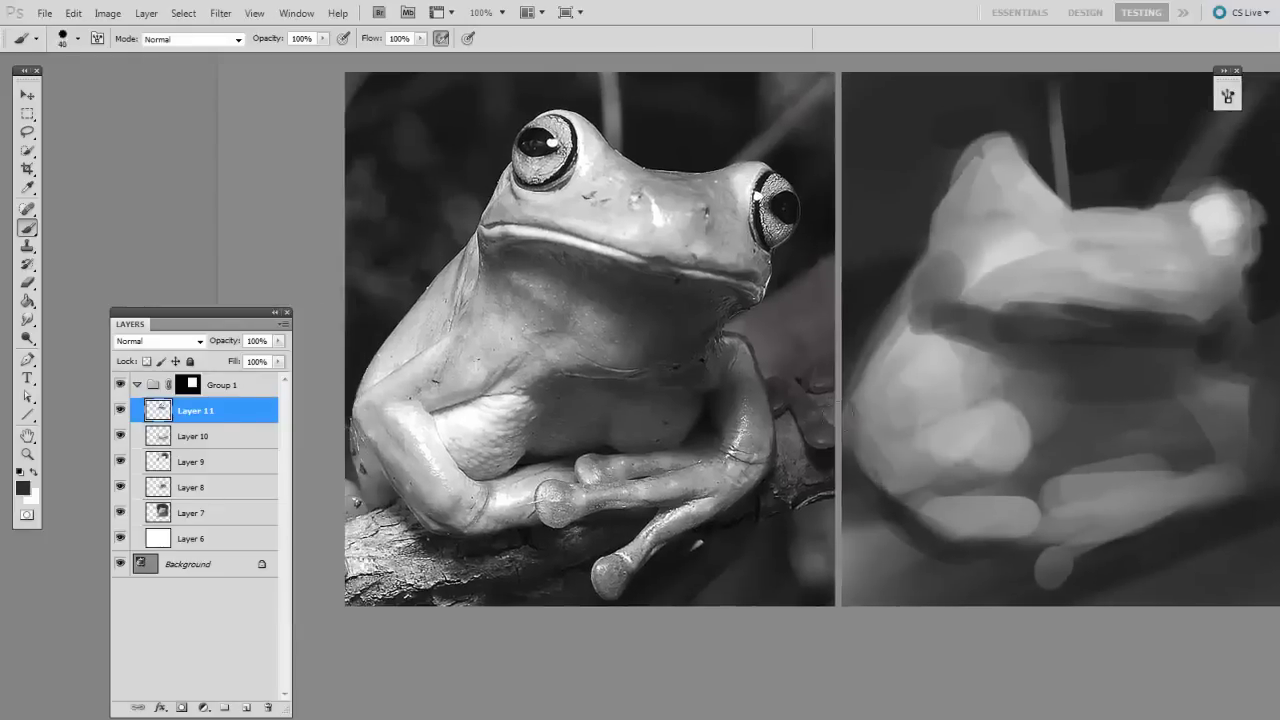
pyautogui.keyDown('alt'); pyautogui.click(880, 423); pyautogui.keyUp('alt')
# Step: Extend the right forearm and round the right arm into the elbow with sampled tones at about 70 px
pyautogui.moveTo(1033, 609); pyautogui.dragTo(904, 589)
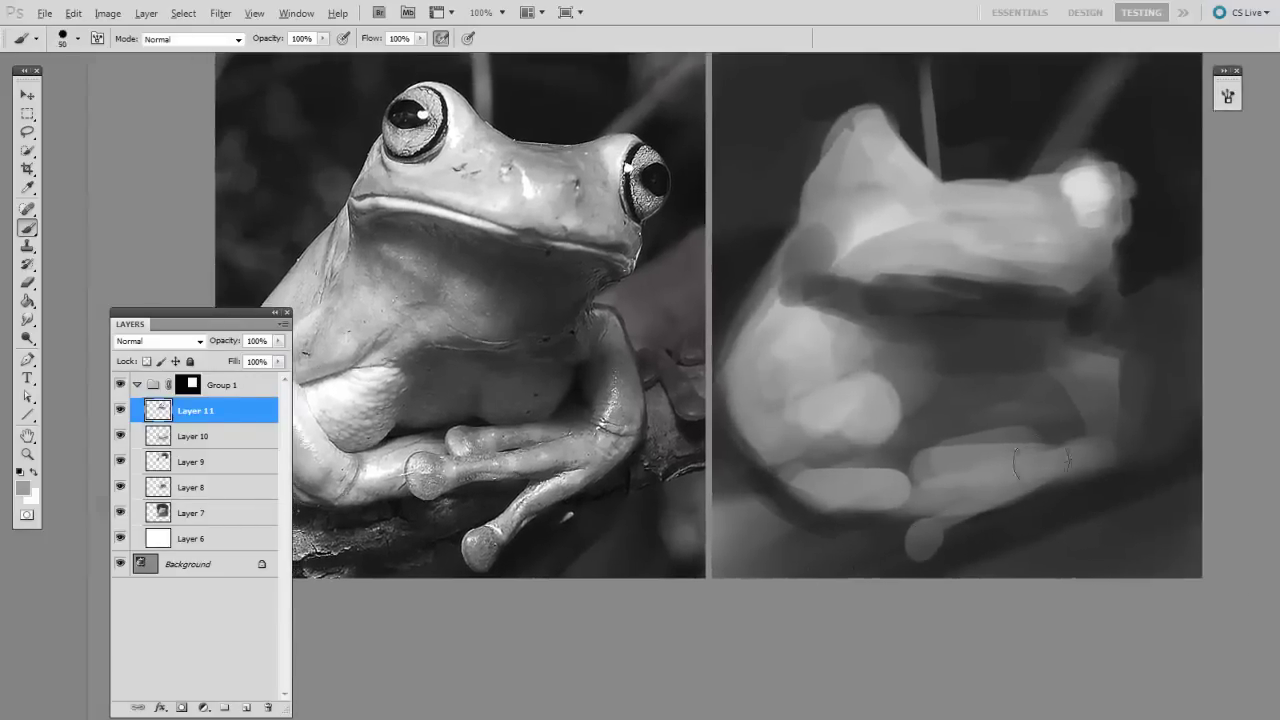
pyautogui.keyDown('alt'); pyautogui.click(1016, 464); pyautogui.keyUp('alt')
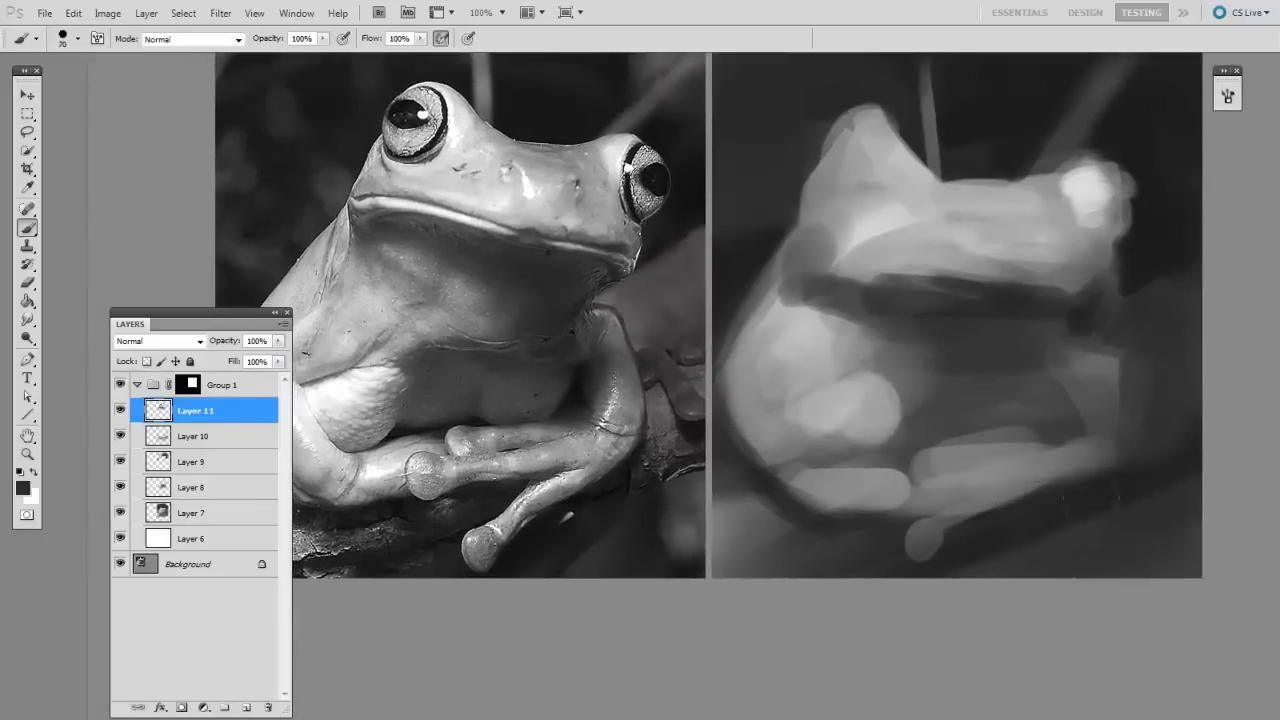
pyautogui.keyDown('alt'); pyautogui.click(1116, 405); pyautogui.keyUp('alt')
pyautogui.press(']')
pyautogui.press(']')
pyautogui.press(']')
pyautogui.moveTo(1125, 365); pyautogui.dragTo(1095, 315)
# Step: Repaint the background beside the right arm with sampled dark tones at 60 to 80 px
pyautogui.keyDown('alt'); pyautogui.click(1129, 457); pyautogui.keyUp('alt')
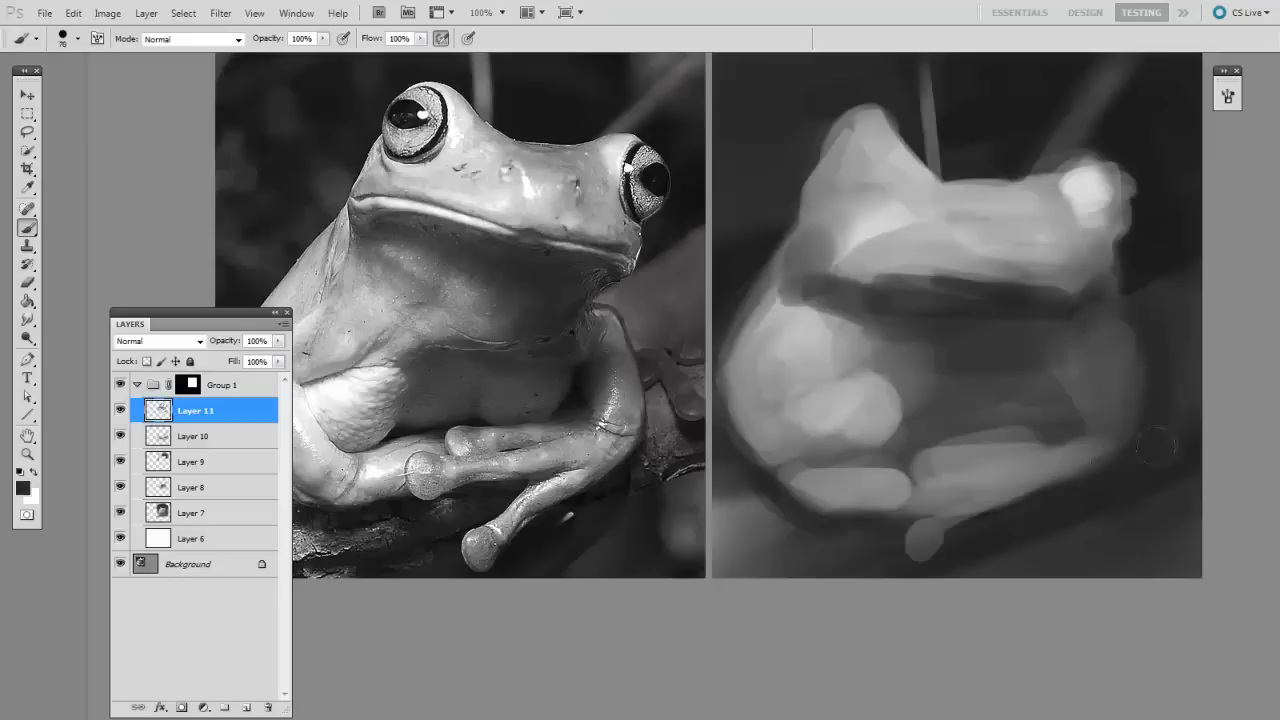
pyautogui.moveTo(1162, 290); pyautogui.dragTo(1172, 335)
pyautogui.press('[')
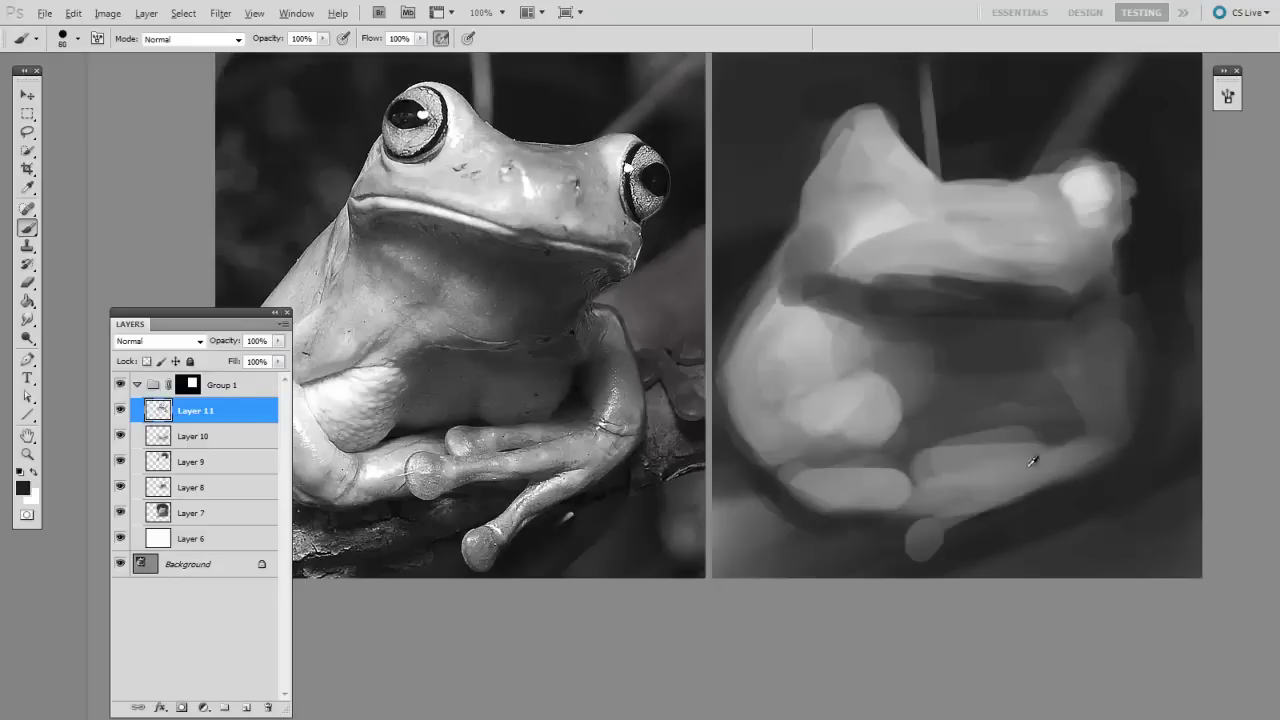
pyautogui.moveTo(1033, 460); pyautogui.dragTo(1000, 495)
pyautogui.press(']')
pyautogui.press(']')
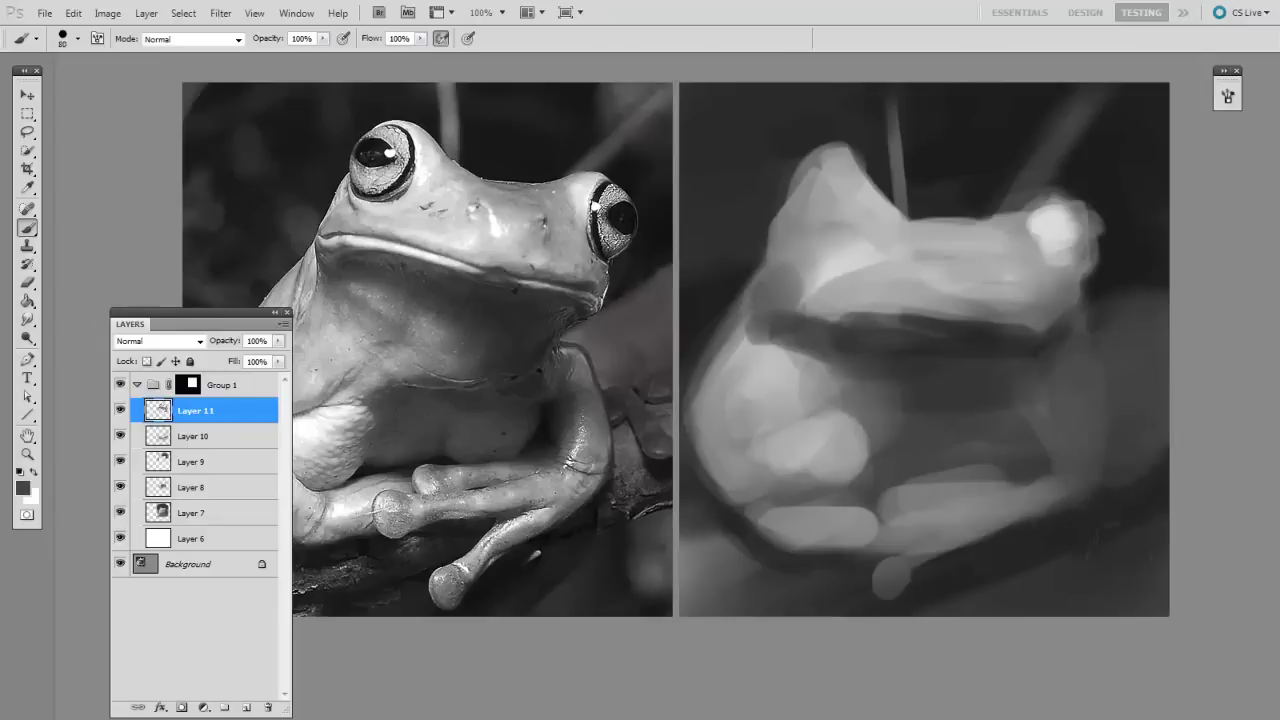
pyautogui.moveTo(1043, 600); pyautogui.dragTo(1134, 594)
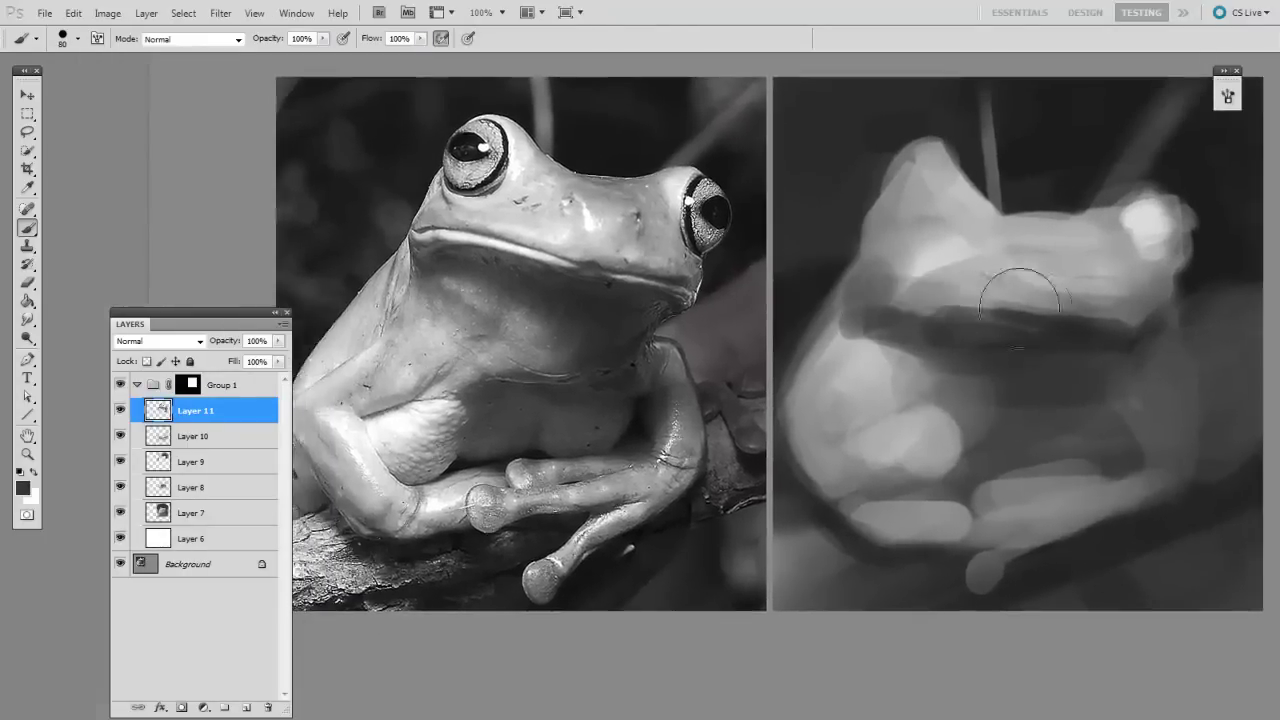
# Step: Extend the light muzzle over the right side of the jaw with a 100 px brush
pyautogui.press(']')
pyautogui.press(']')
pyautogui.keyDown('alt'); pyautogui.click(1003, 341); pyautogui.keyUp('alt')
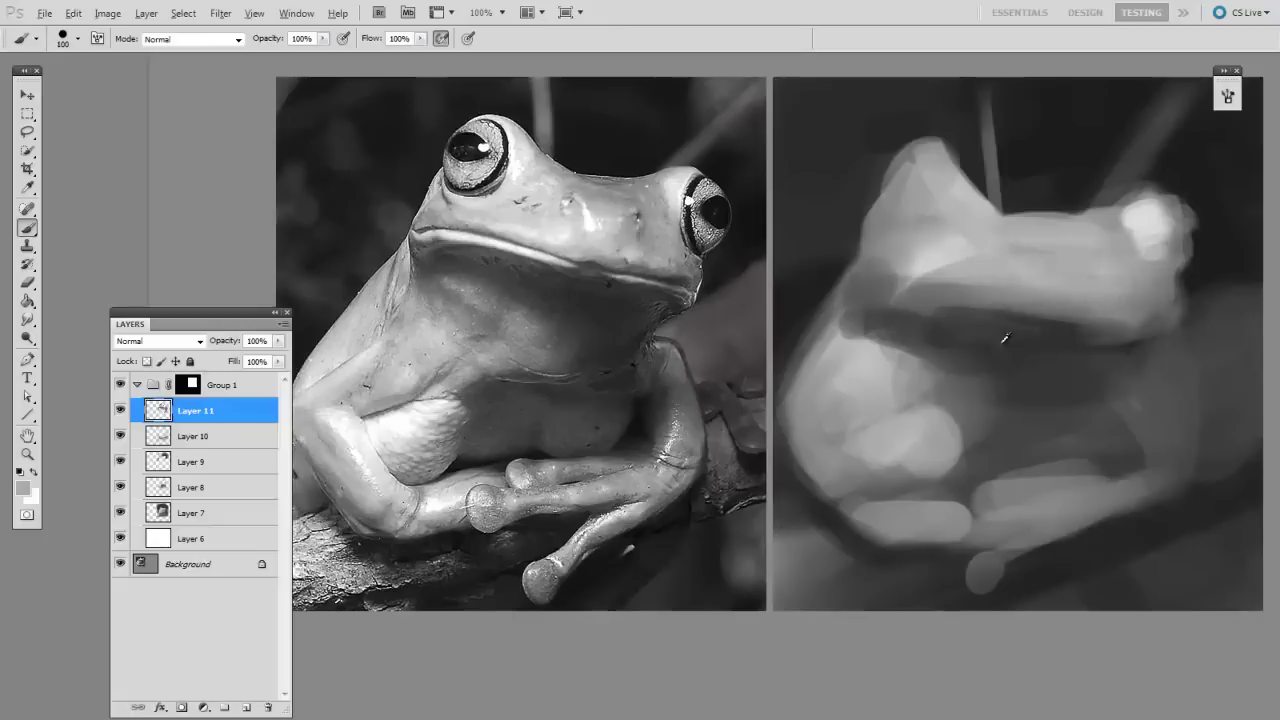
# Step: Sample the dark jaw shadow and block in both eyes as dark ovals at 70 px
pyautogui.keyDown('alt'); pyautogui.click(1003, 330); pyautogui.keyUp('alt')
pyautogui.press('[')
pyautogui.press('[')
pyautogui.press('[')
pyautogui.moveTo(920, 163); pyautogui.dragTo(900, 195)
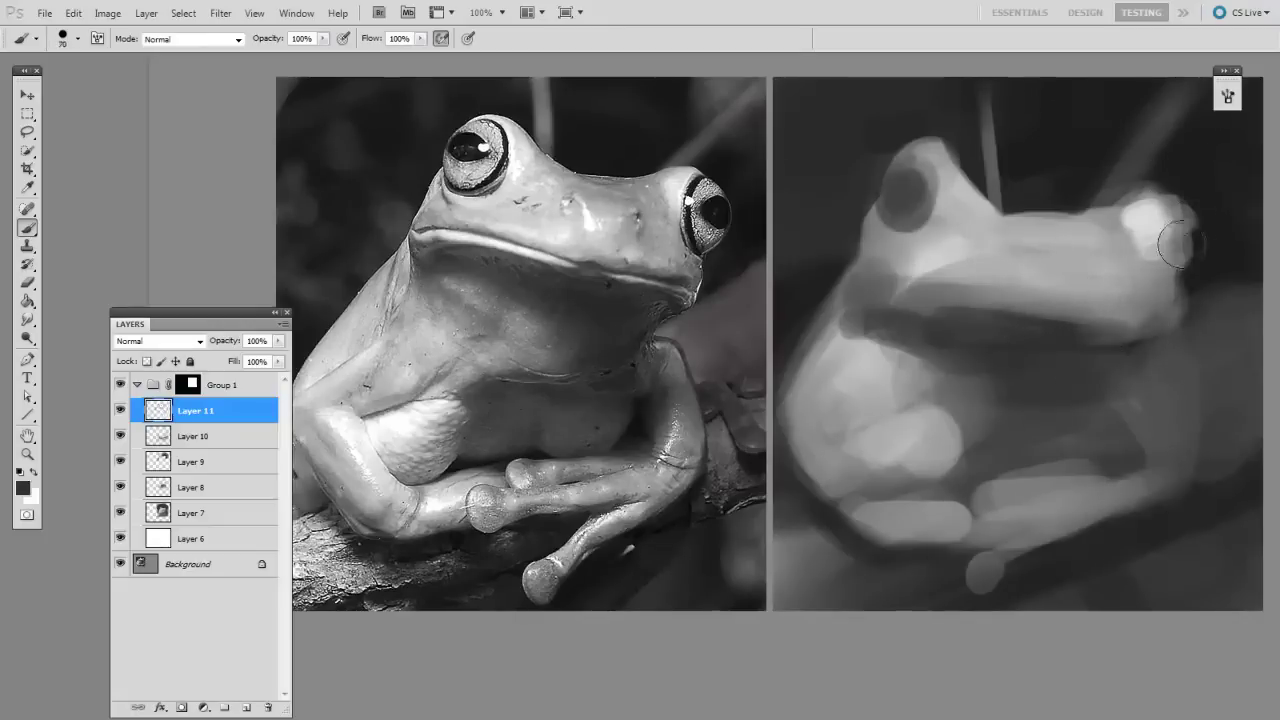
pyautogui.moveTo(1178, 243); pyautogui.dragTo(1188, 232)
# Step: Sample the body's shadow tone and paint the mouth line across the muzzle with a smaller brush
pyautogui.keyDown('alt'); pyautogui.click(1090, 406); pyautogui.keyUp('alt')
pyautogui.press('[')
pyautogui.press('[')
pyautogui.press('[')
pyautogui.moveTo(1008, 306); pyautogui.dragTo(1060, 326)
pyautogui.keyDown('alt'); pyautogui.click(985, 415); pyautogui.keyUp('alt')
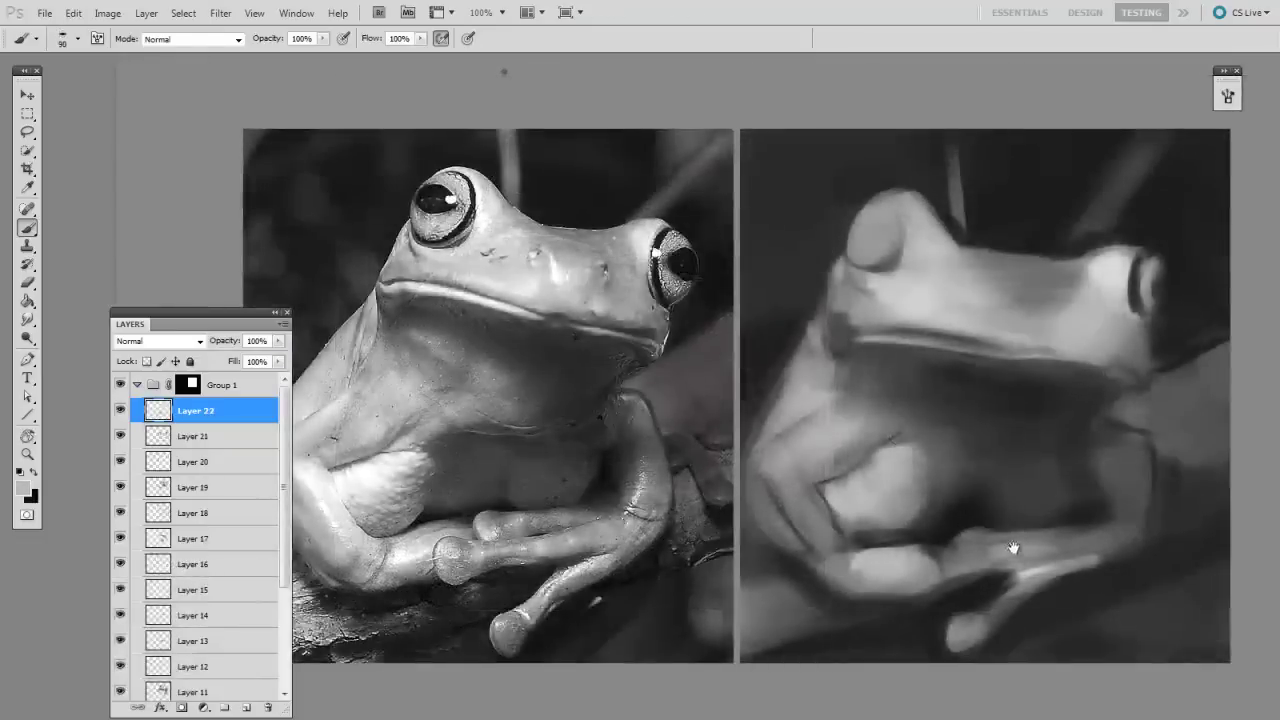
# Step: Switch to another brush preset and paint the left eye's pupil with a sampled dark tone
pyautogui.moveTo(1013, 548); pyautogui.dragTo(1009, 568)
pyautogui.rightClick(926, 452)
pyautogui.click(900, 542)
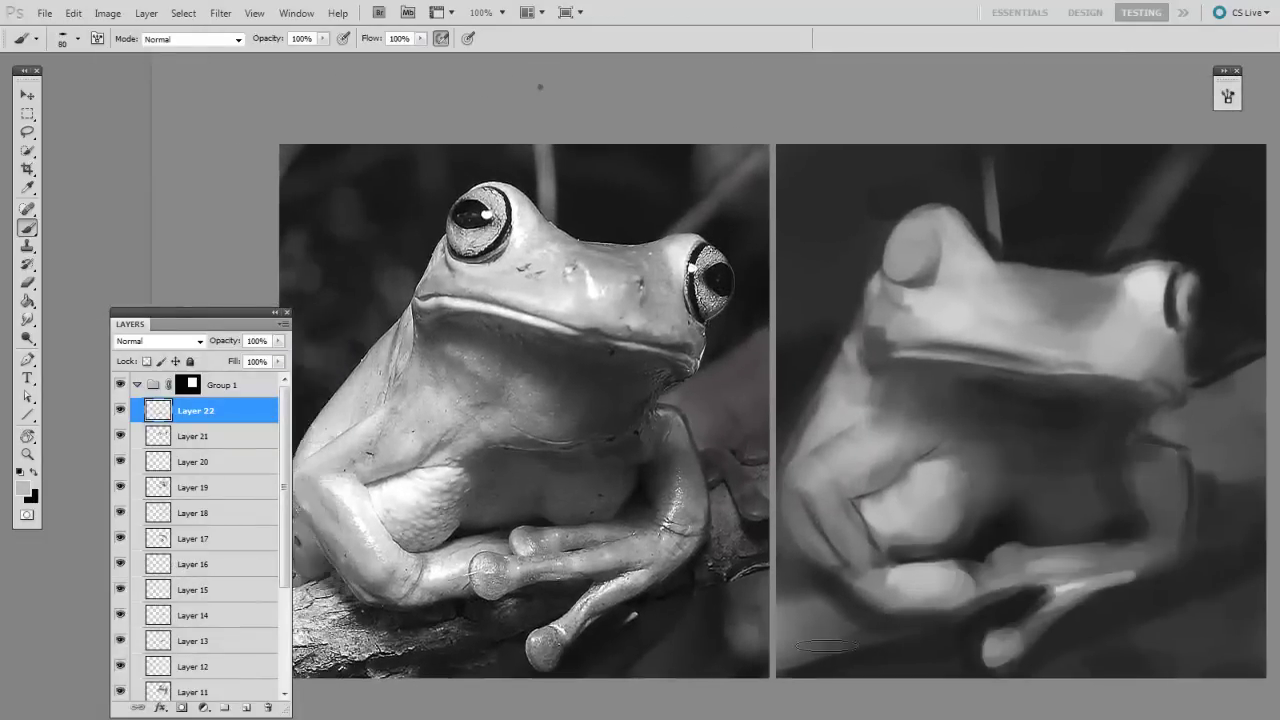
pyautogui.keyDown('alt'); pyautogui.click(1178, 230); pyautogui.keyUp('alt')
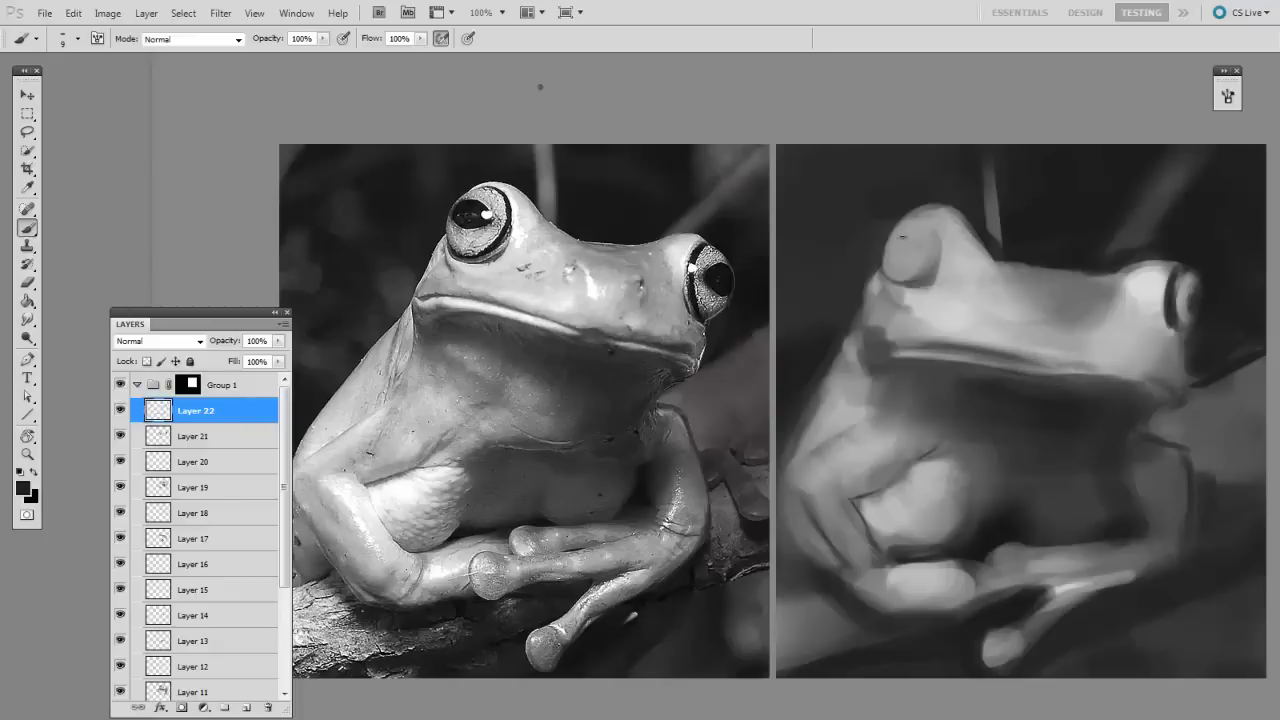
pyautogui.press(']')
pyautogui.press(']')
pyautogui.moveTo(904, 240); pyautogui.dragTo(928, 254)
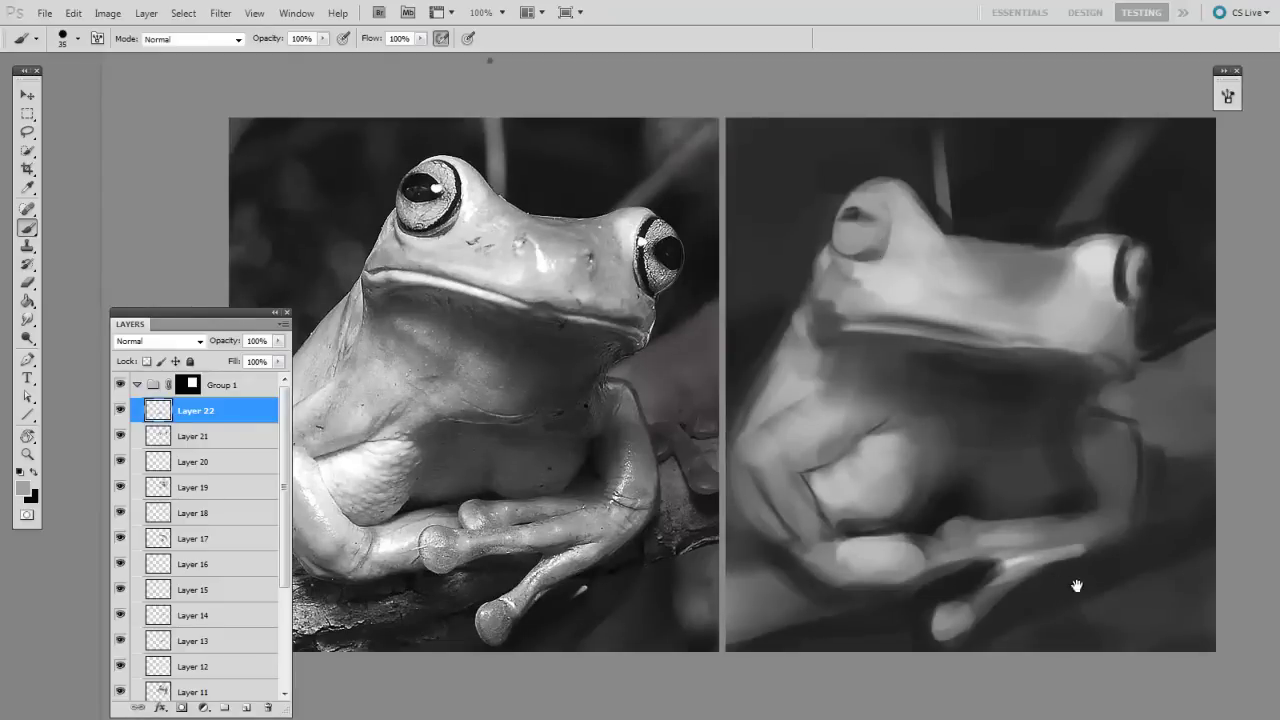
# Step: Trim the left outline of the head with the dark background tone at 30 and 20 px
pyautogui.moveTo(1077, 585)
pyautogui.mouseDown()
pyautogui.moveTo(1093, 588)
pyautogui.moveTo(1102, 560)
pyautogui.moveTo(1138, 558)
pyautogui.mouseUp()
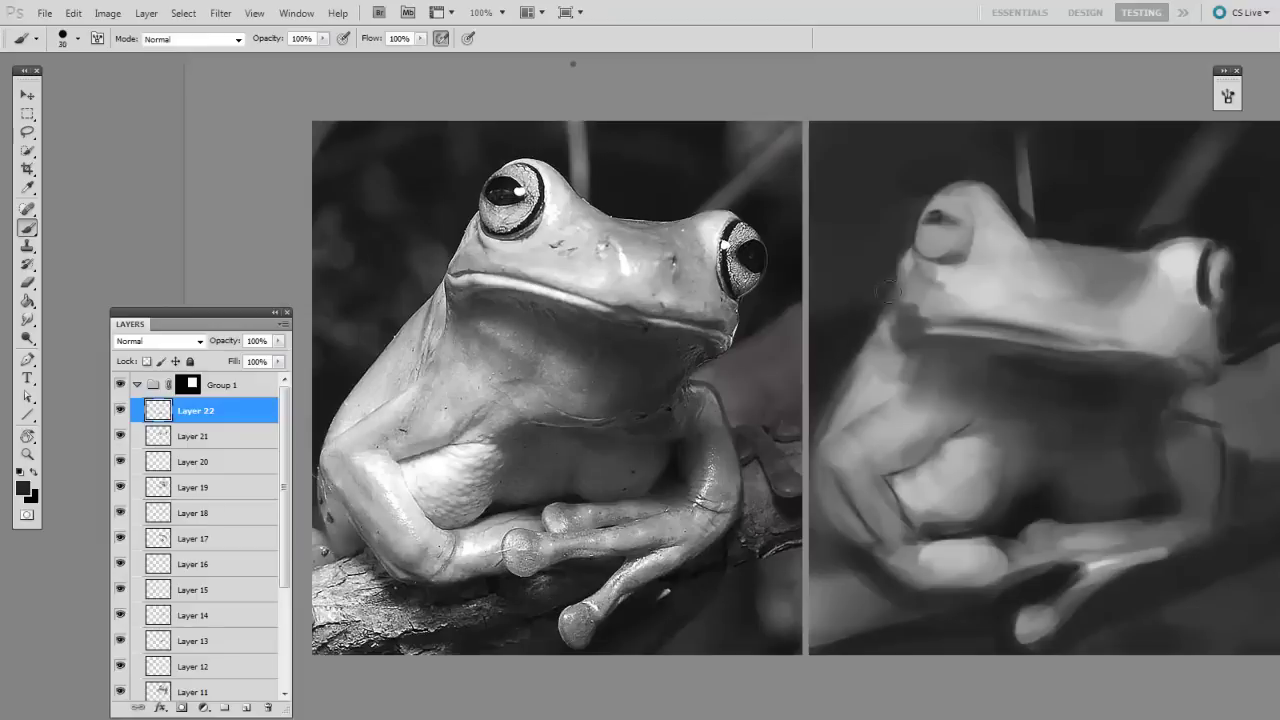
pyautogui.moveTo(917, 242); pyautogui.dragTo(896, 292)
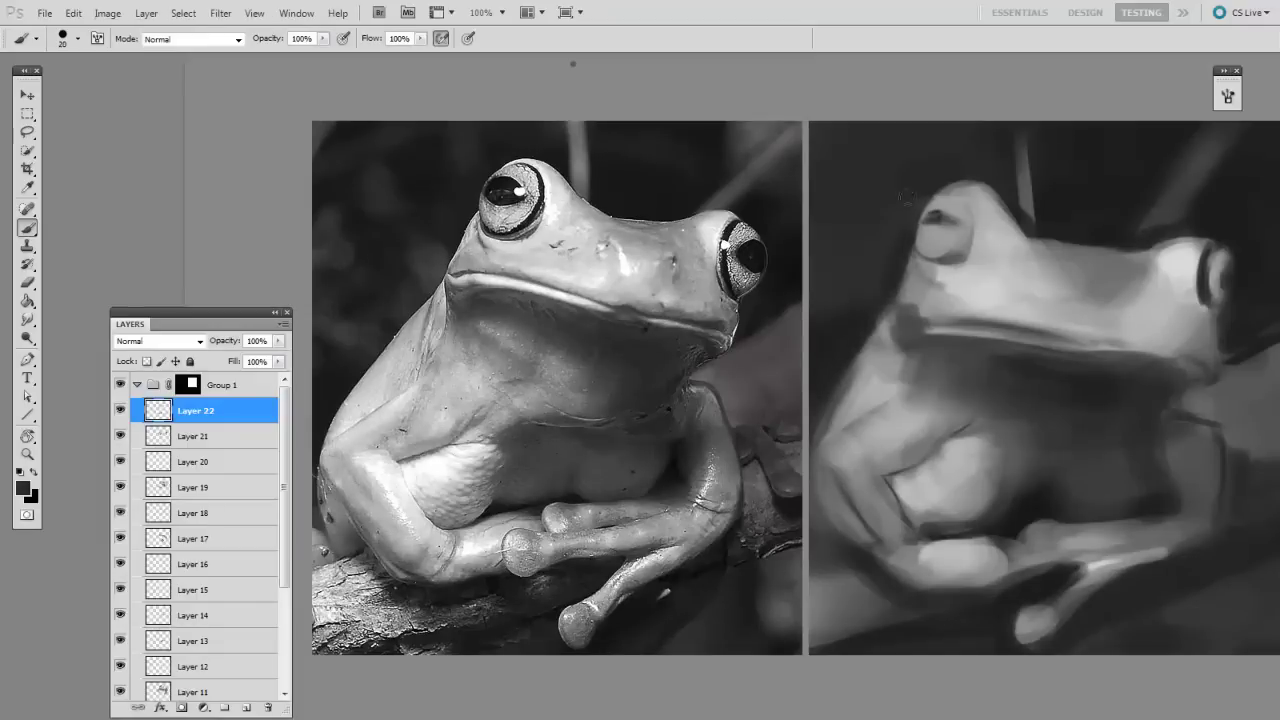
pyautogui.moveTo(1070, 643); pyautogui.dragTo(1008, 661)
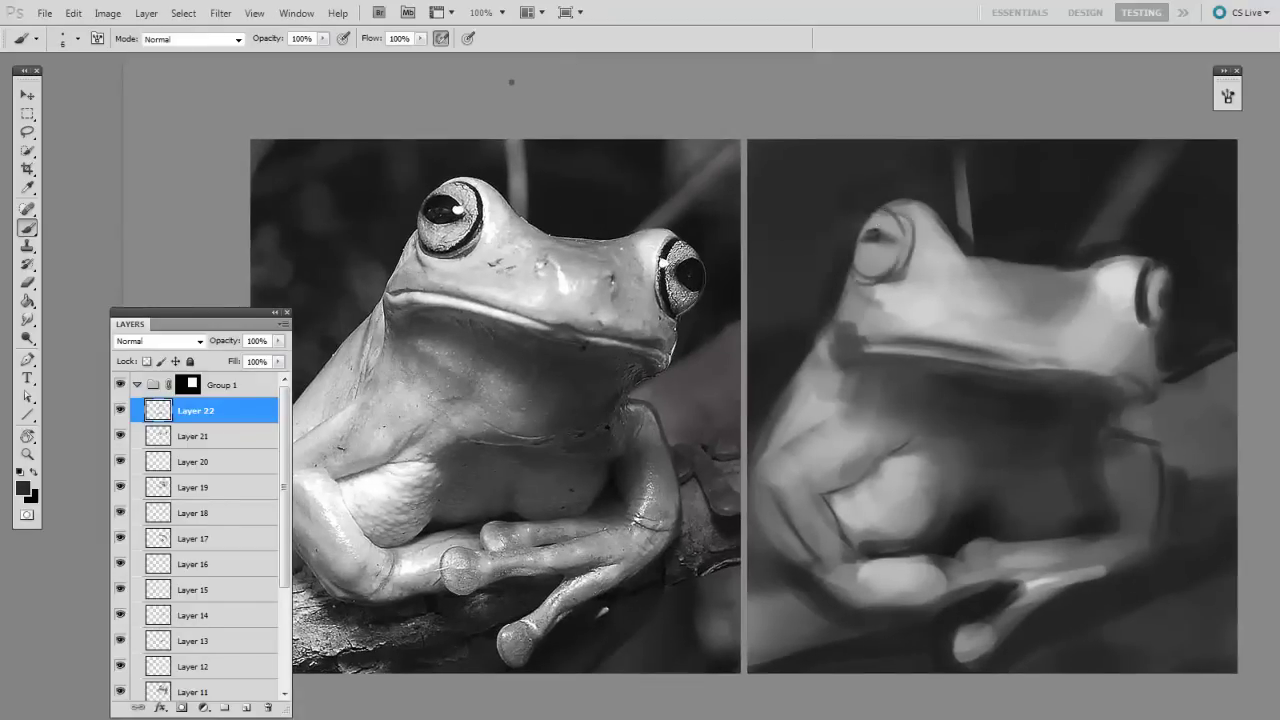
# Step: Paint a thin dark ring around the left eye with a fine brush
pyautogui.moveTo(870, 263)
pyautogui.mouseDown()
pyautogui.moveTo(890, 272)
pyautogui.moveTo(896, 222)
pyautogui.mouseUp()
pyautogui.press(']')
pyautogui.press(']')
pyautogui.press(']')
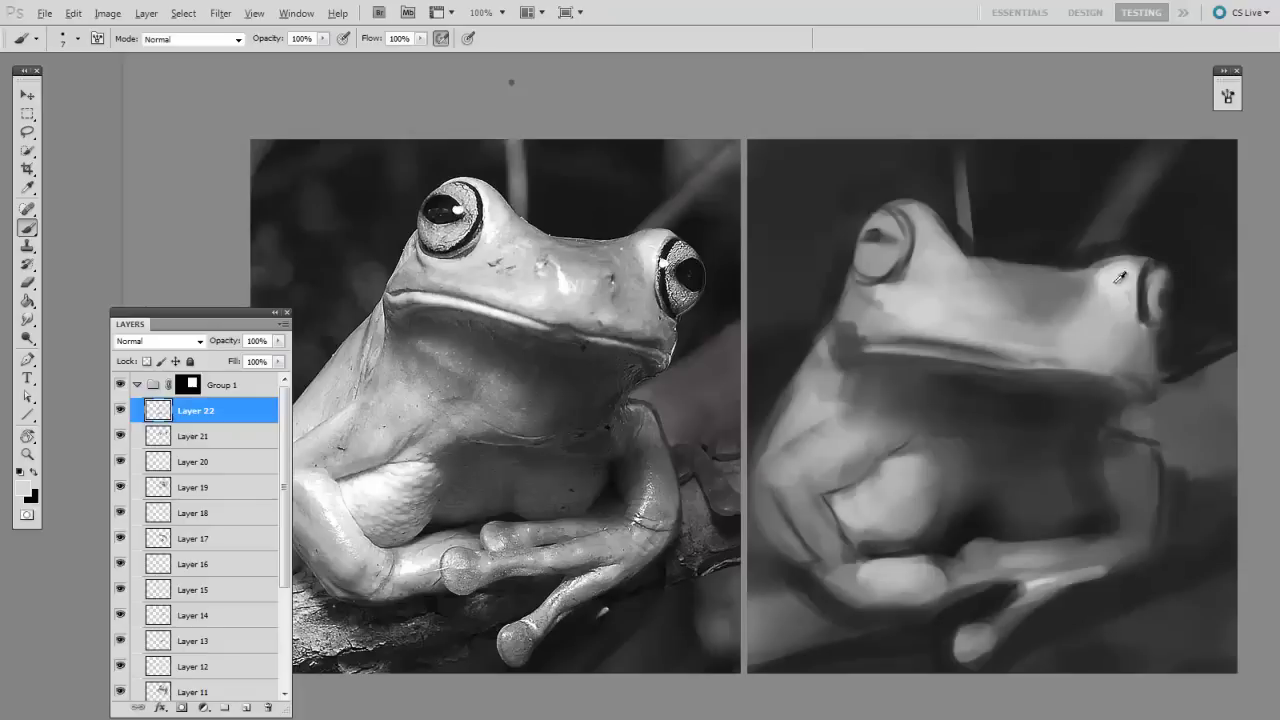
# Step: Refine the right eye's iris and bright highlight with sampled tones at 9 to 15 px
pyautogui.moveTo(1147, 300); pyautogui.dragTo(1167, 294)
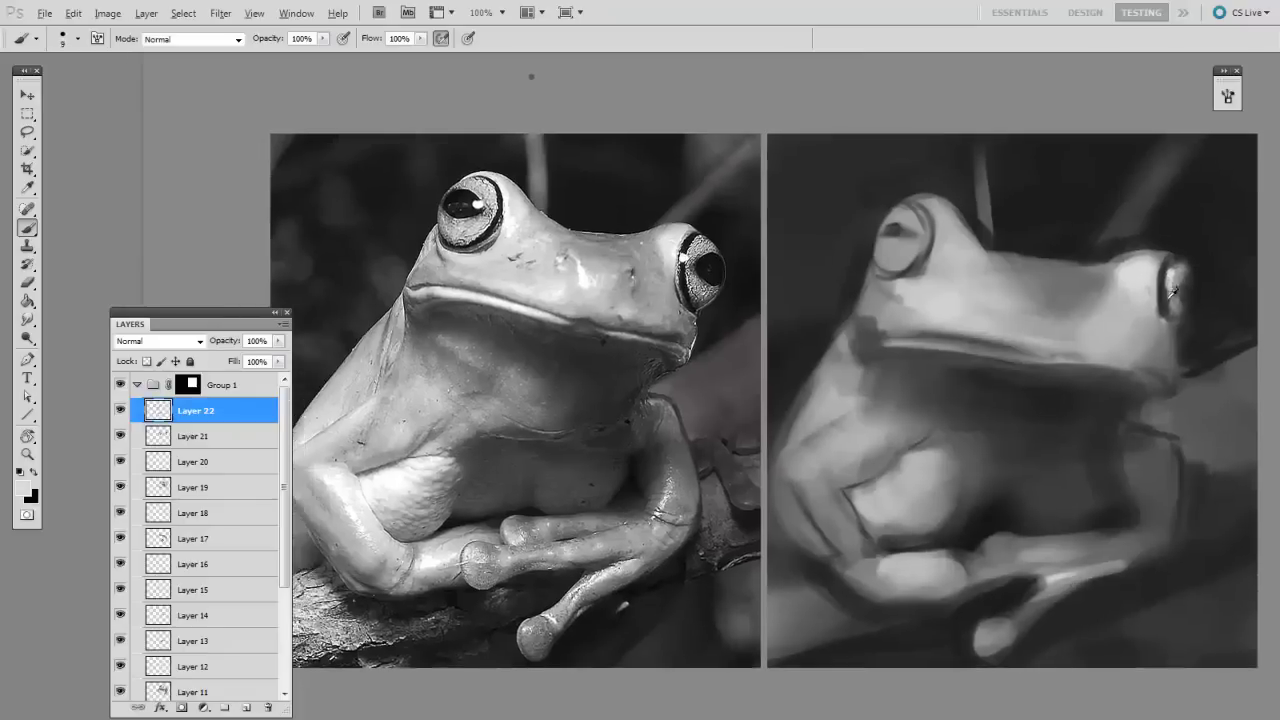
pyautogui.keyDown('alt'); pyautogui.click(1172, 285); pyautogui.keyUp('alt')
pyautogui.press(']')
pyautogui.press(']')
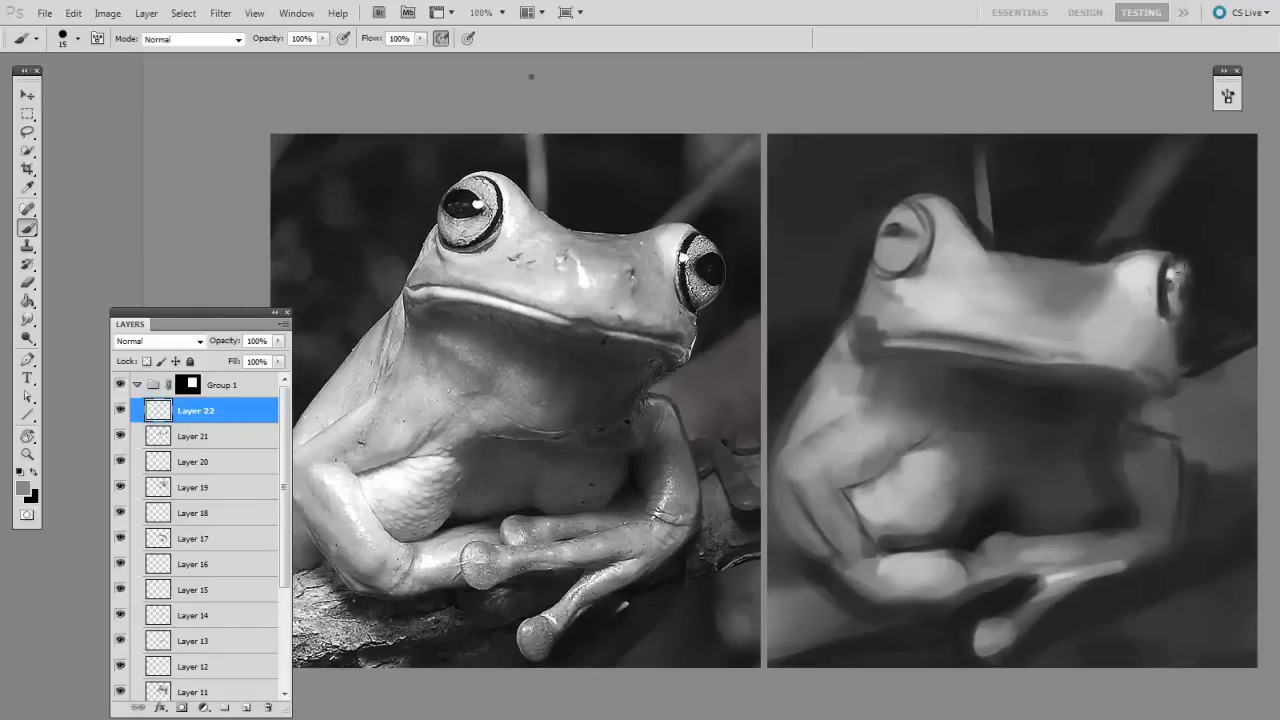
pyautogui.click(1176, 272)
pyautogui.keyDown('alt'); pyautogui.click(1172, 278); pyautogui.keyUp('alt')
# Step: Sample a light skin tone and lighten the left shoulder and neck, adjusting the brush between 6 and 20 px
pyautogui.moveTo(1104, 533); pyautogui.dragTo(948, 535)
pyautogui.keyDown('alt'); pyautogui.click(948, 535); pyautogui.keyUp('alt')
pyautogui.press('[')
pyautogui.press('[')
pyautogui.press('[')
pyautogui.press('[')
pyautogui.press('[')
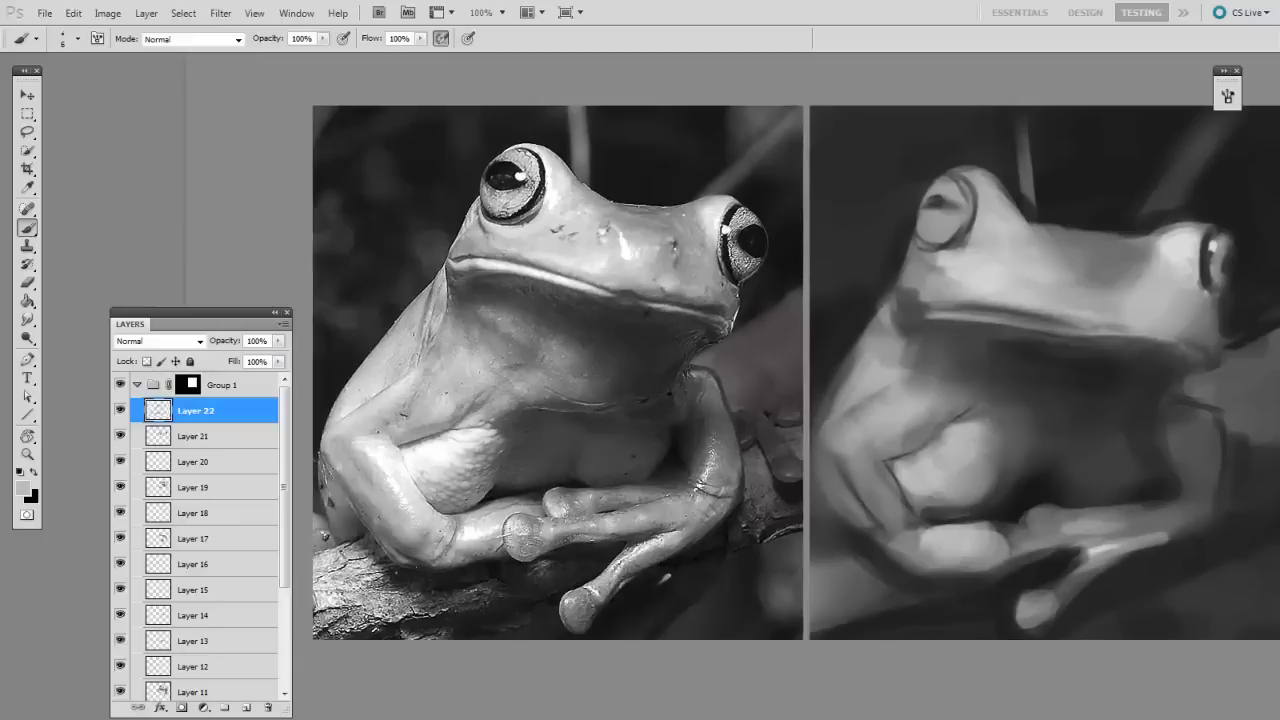
pyautogui.press(']')
pyautogui.press(']')
pyautogui.press(']')
pyautogui.press(']')
pyautogui.press(']')
pyautogui.press(']')
pyautogui.press(']')
pyautogui.press(']')
pyautogui.press('[')
pyautogui.press('[')
pyautogui.press('[')
pyautogui.press(']')
pyautogui.press(']')
pyautogui.press(']')
pyautogui.press(']')
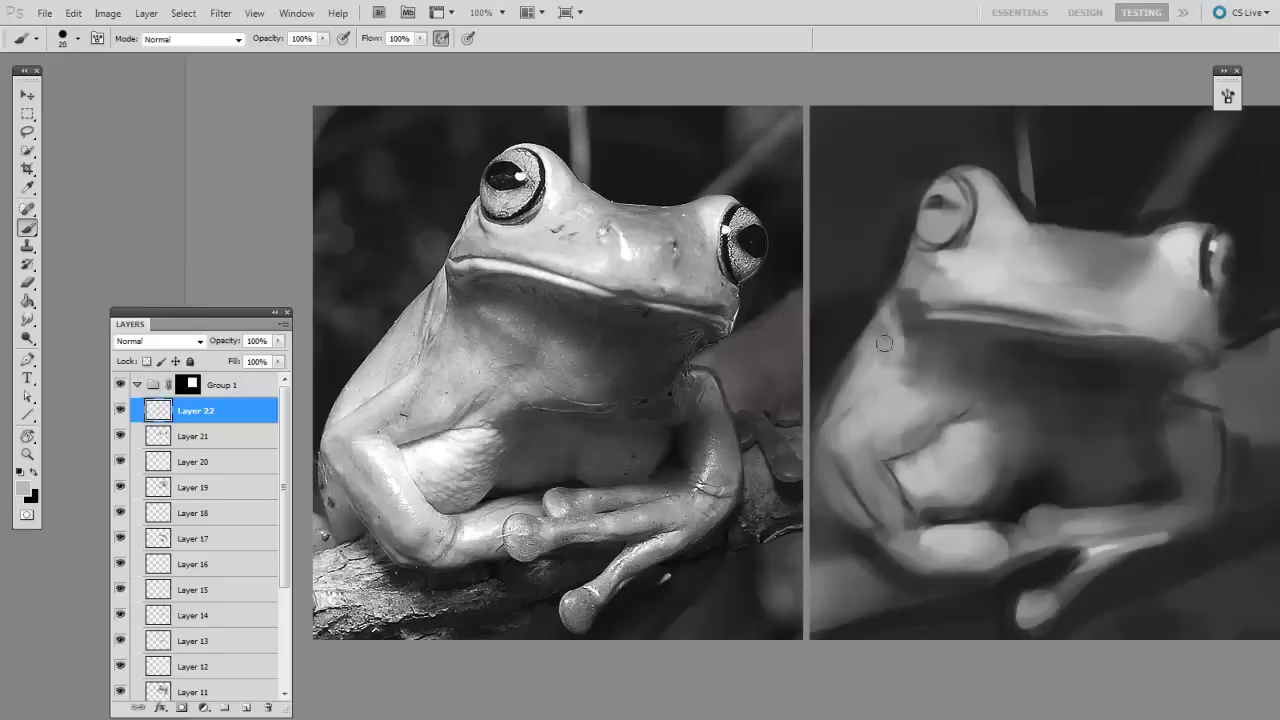
# Step: Define the left shoulder's outer edge against the background with resampled dark tones at 25 px
pyautogui.keyDown('alt'); pyautogui.click(914, 327); pyautogui.keyUp('alt')
pyautogui.press(']')
pyautogui.keyDown('alt'); pyautogui.click(885, 284); pyautogui.keyUp('alt')
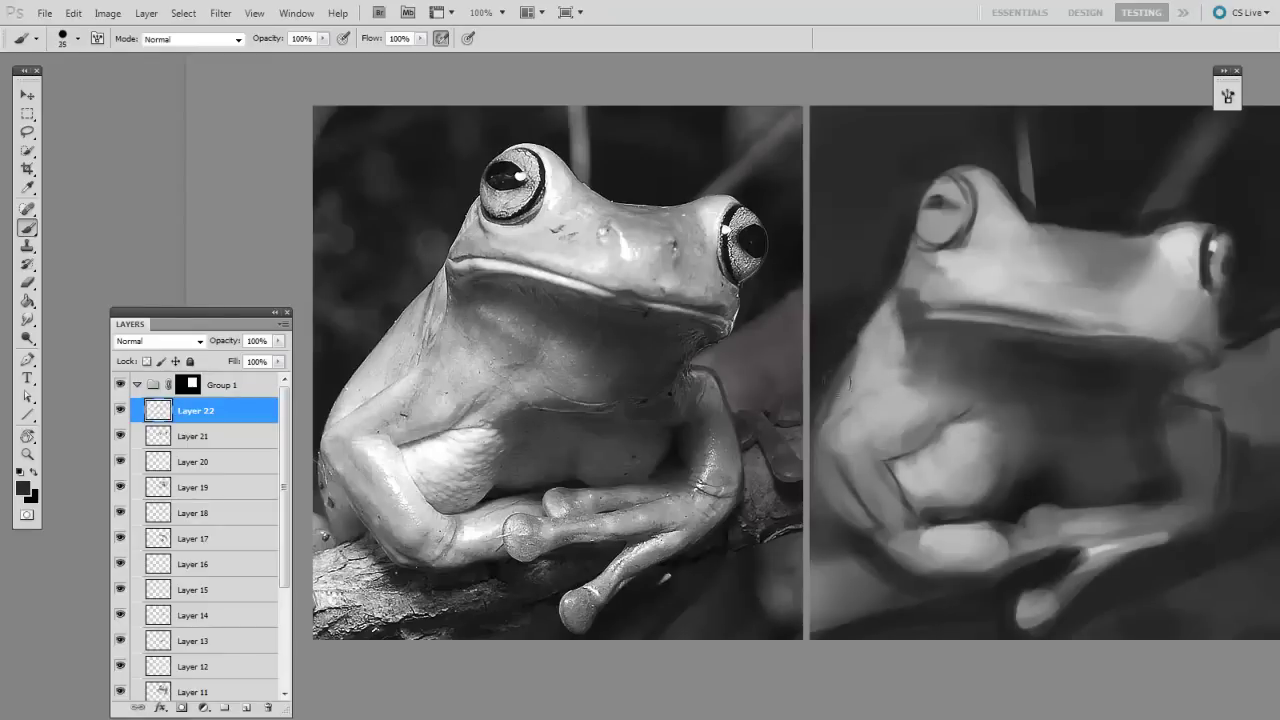
# Step: Refine the left arm with sampled tones at 25 px and lighten the right forearm at 30 px
pyautogui.moveTo(1047, 209); pyautogui.dragTo(1037, 193)
pyautogui.keyDown('alt'); pyautogui.click(925, 455); pyautogui.keyUp('alt')
pyautogui.moveTo(1081, 493); pyautogui.dragTo(1060, 454)
pyautogui.keyDown('alt'); pyautogui.click(888, 409); pyautogui.keyUp('alt')
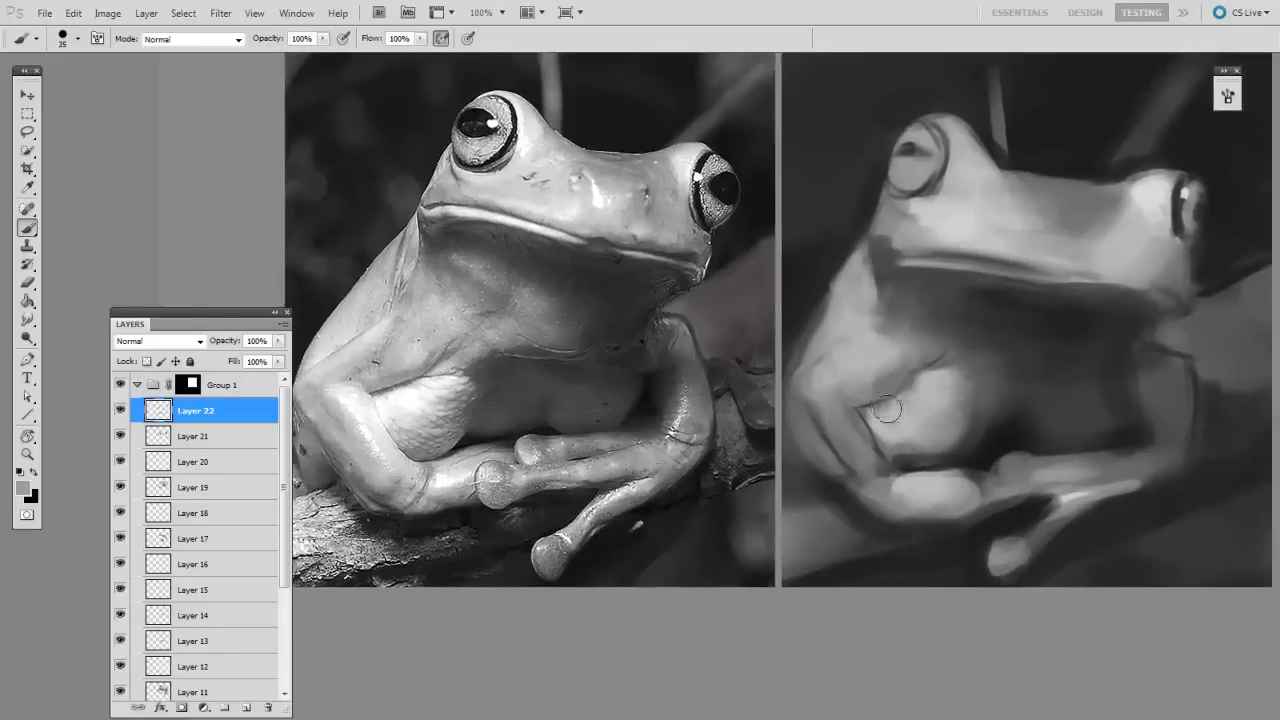
pyautogui.press(']')
pyautogui.moveTo(1028, 530)
pyautogui.mouseDown()
pyautogui.moveTo(1062, 530)
pyautogui.moveTo(1170, 412)
pyautogui.mouseUp()
pyautogui.keyDown('alt'); pyautogui.click(1140, 523); pyautogui.keyUp('alt')
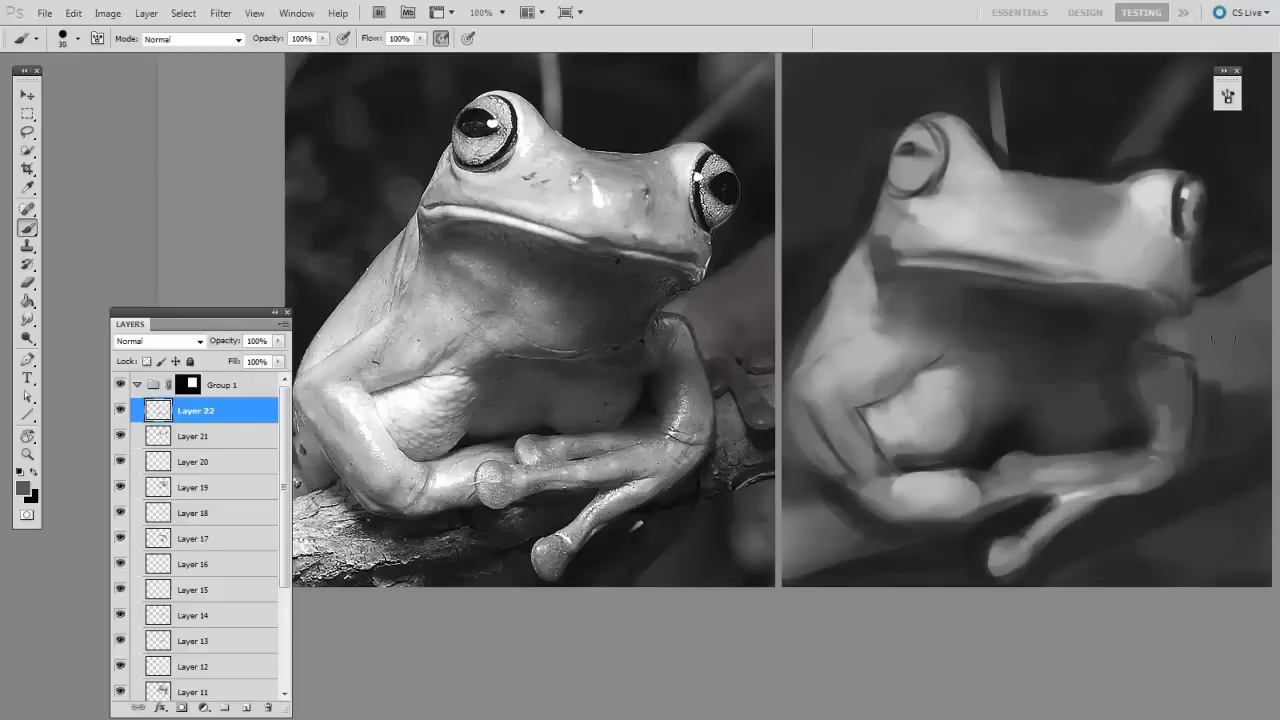
pyautogui.moveTo(1140, 523); pyautogui.dragTo(1136, 520)
# Step: Sample a dark tone and sharpen the lip line along the mouth toward its right corner at 5 to 10 px
pyautogui.moveTo(1061, 438); pyautogui.dragTo(1073, 462)
pyautogui.keyDown('alt'); pyautogui.click(1176, 219); pyautogui.keyUp('alt')
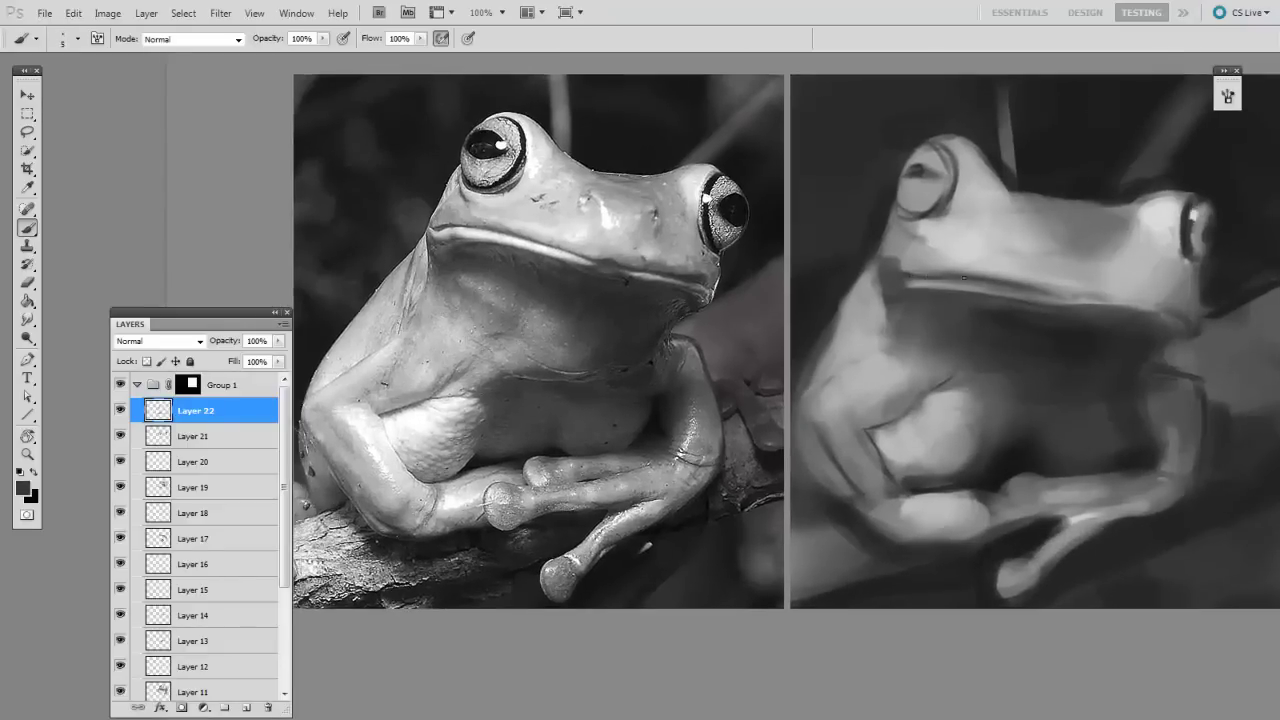
pyautogui.press(']')
pyautogui.moveTo(1116, 301); pyautogui.dragTo(1163, 318)
pyautogui.keyDown('alt'); pyautogui.click(1163, 318); pyautogui.keyUp('alt')
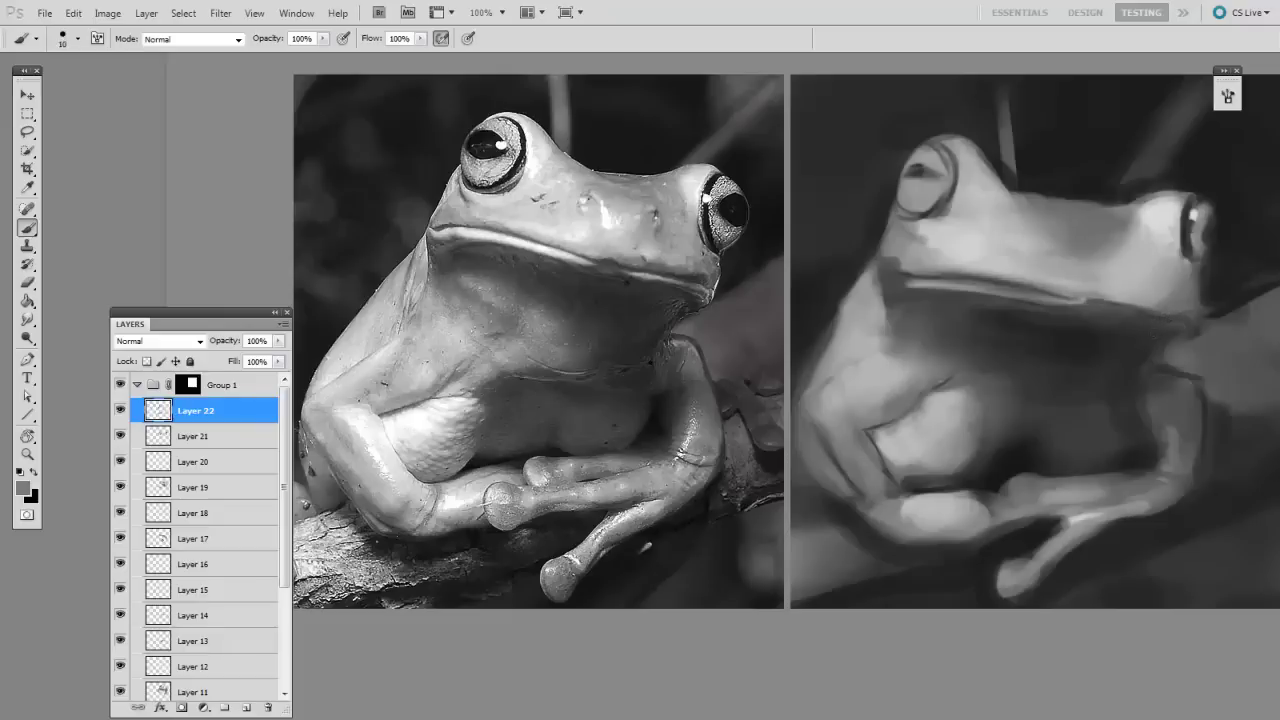
# Step: Clean up the jaw's right corner and cheek edge with resampled skin and background tones
pyautogui.keyDown('alt'); pyautogui.click(1136, 330); pyautogui.keyUp('alt')
pyautogui.keyDown('alt'); pyautogui.click(1108, 289); pyautogui.keyUp('alt')
pyautogui.press(']')
pyautogui.press(']')
pyautogui.press(']')
pyautogui.press(']')
pyautogui.keyDown('alt'); pyautogui.click(1223, 274); pyautogui.keyUp('alt')
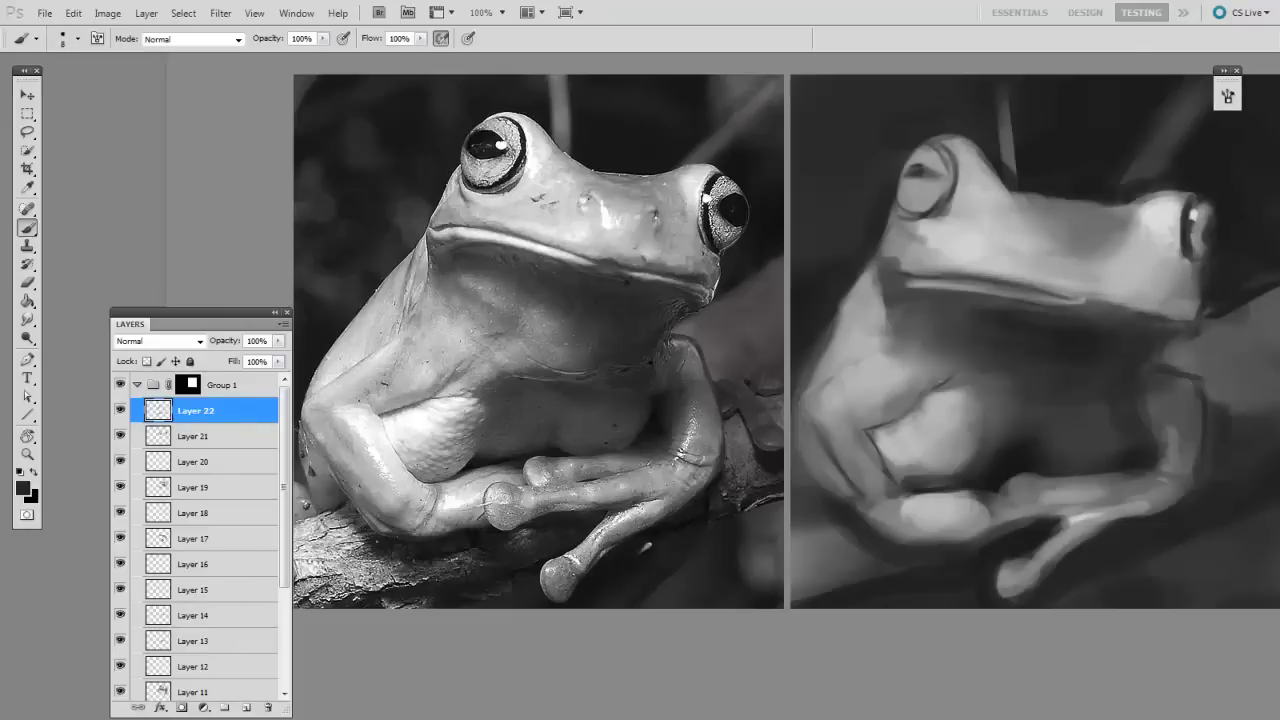
# Step: Soften the background beside the frog's right jaw and arm with sampled tones and a large brush of about 125 px
pyautogui.scroll(1, 1176, 314)
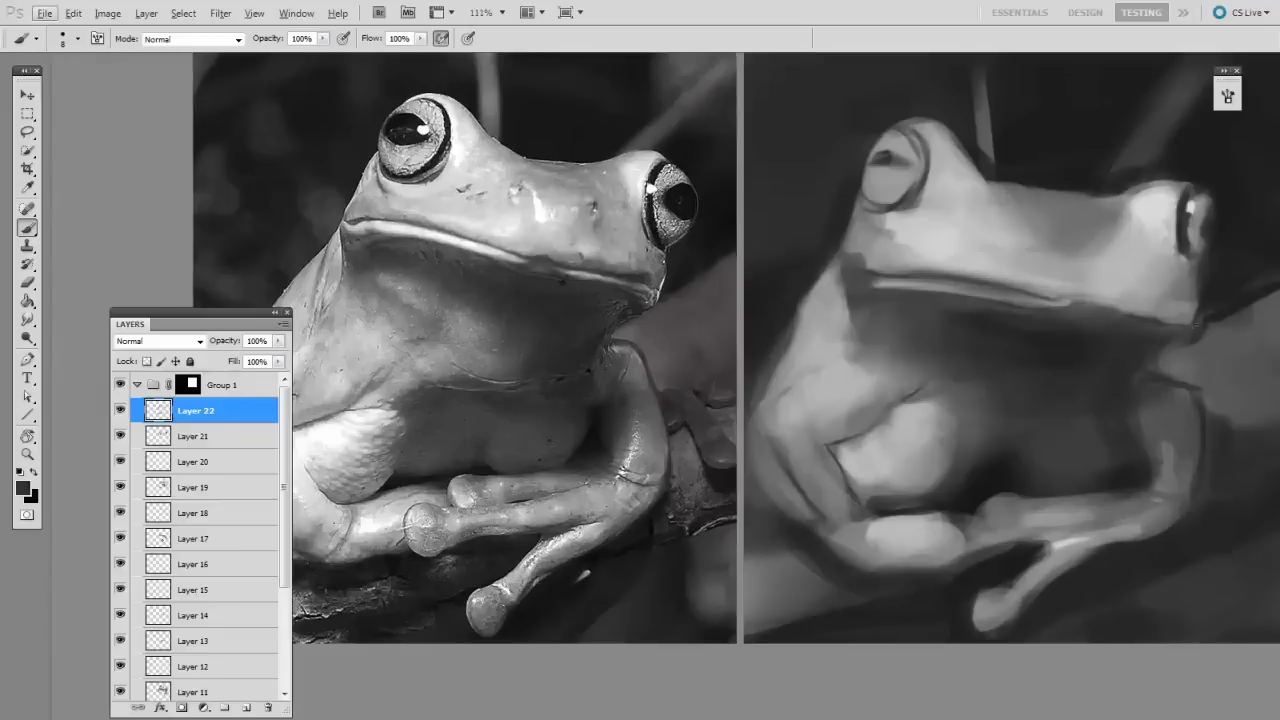
pyautogui.moveTo(1104, 401); pyautogui.dragTo(999, 386)
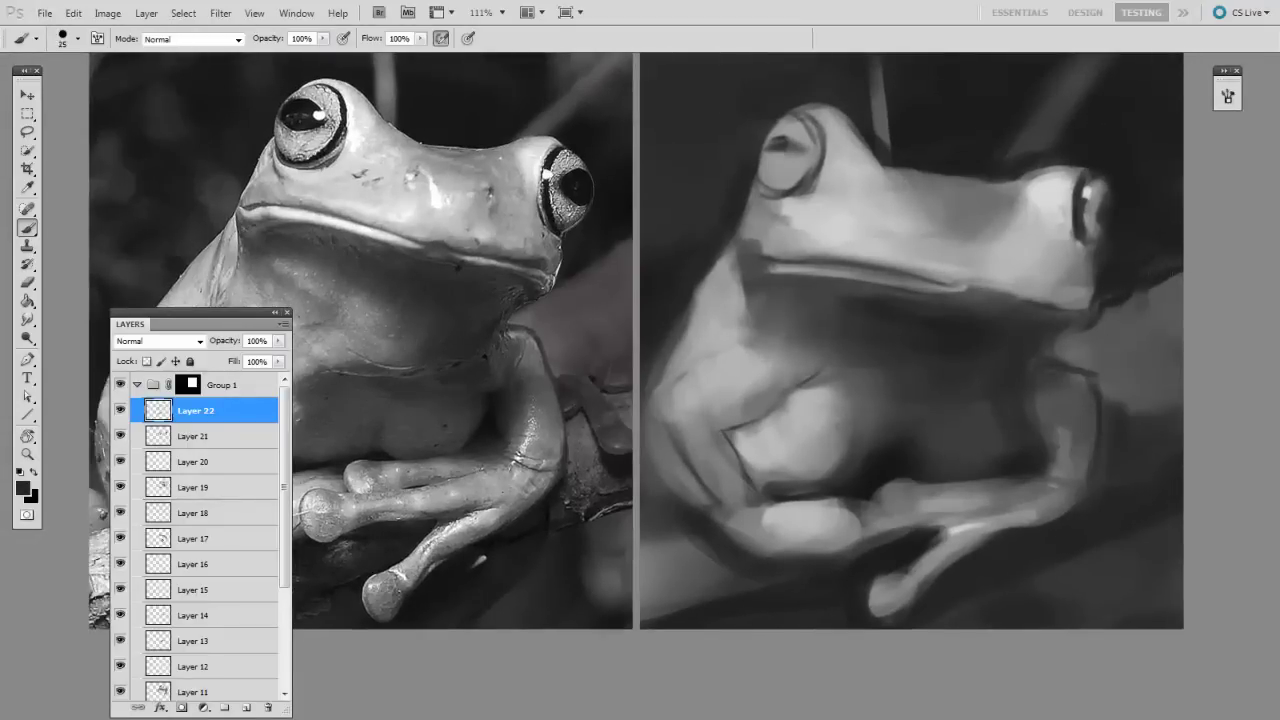
pyautogui.press(']')
pyautogui.press(']')
pyautogui.press(']')
pyautogui.press(']')
pyautogui.press(']')
pyautogui.press(']')
pyautogui.press(']')
pyautogui.moveTo(1128, 290); pyautogui.dragTo(1162, 294)
pyautogui.press('[')
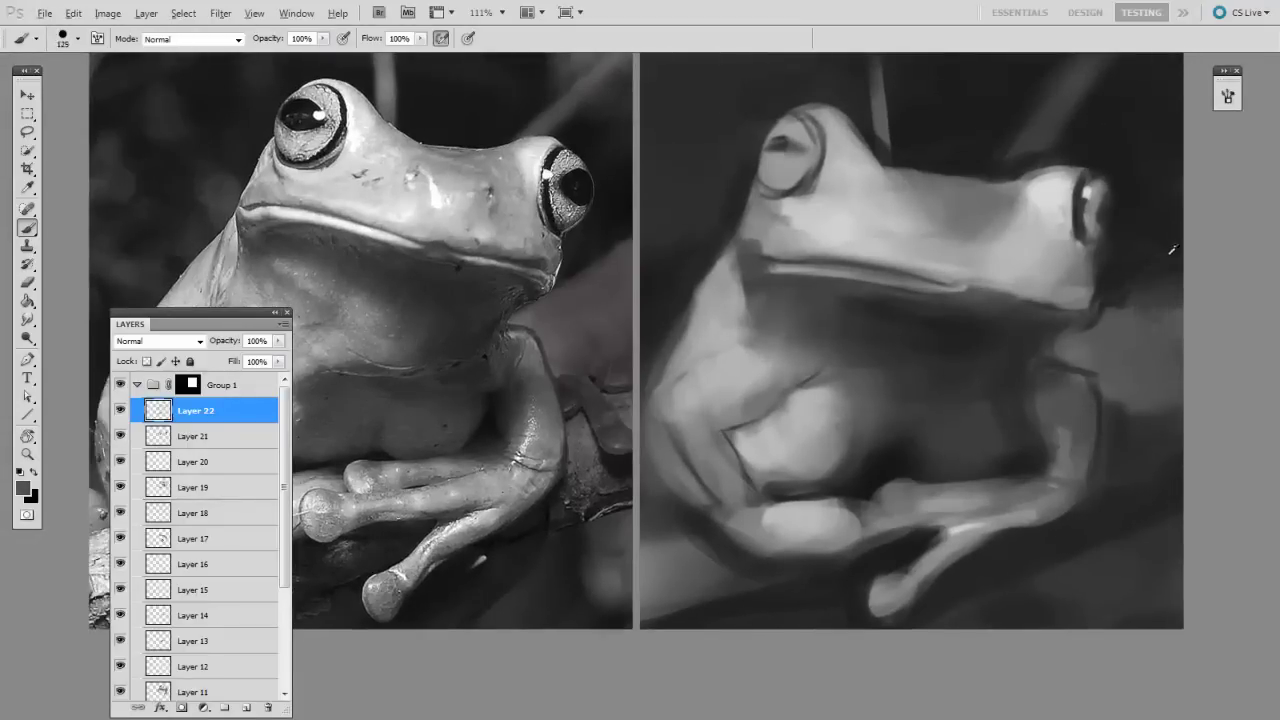
pyautogui.keyDown('alt'); pyautogui.click(1195, 290); pyautogui.keyUp('alt')
pyautogui.moveTo(1066, 574); pyautogui.dragTo(1097, 557)
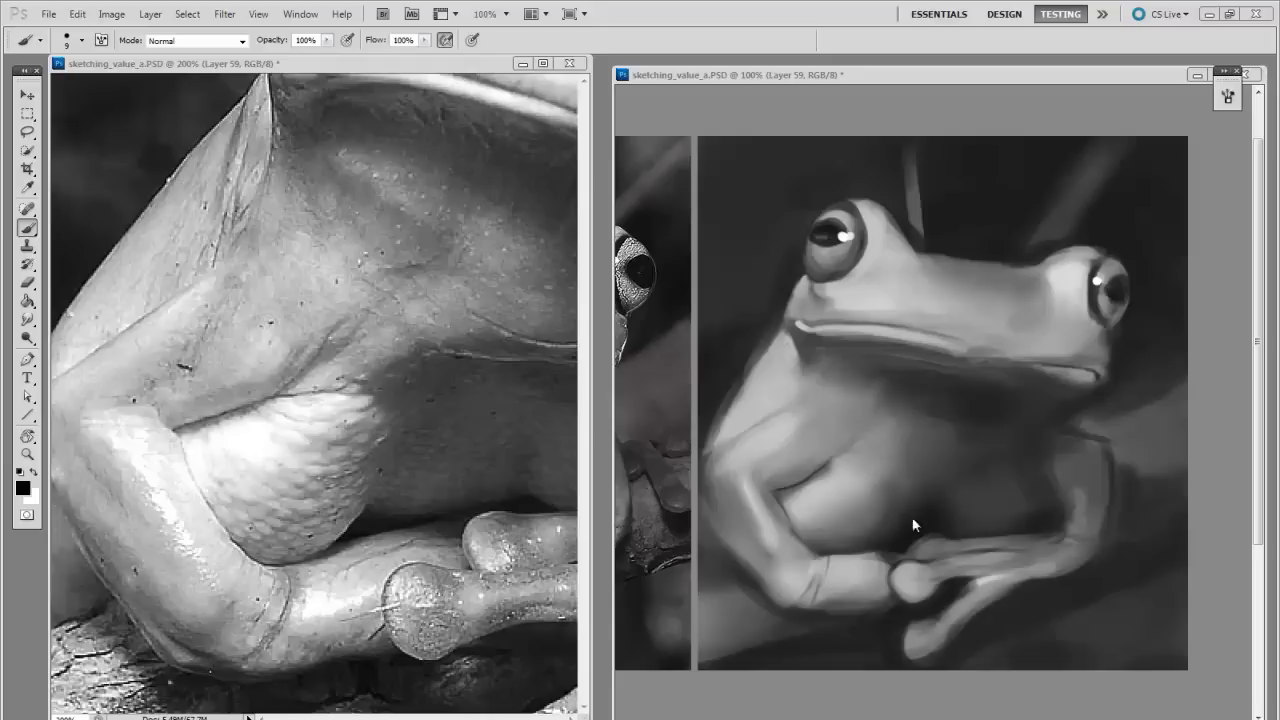
# Step: Add a new layer, choose the hard round brush and sample a light tone from the frog's left forearm
pyautogui.moveTo(934, 527); pyautogui.dragTo(922, 531)
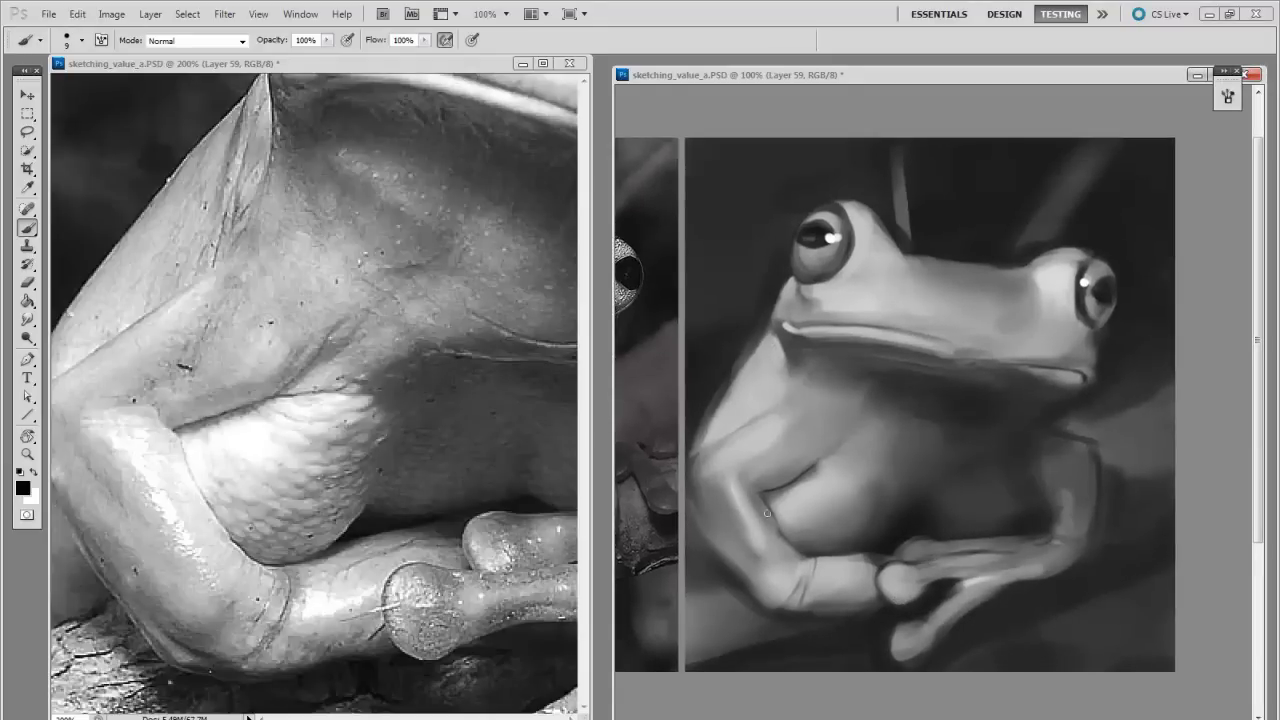
pyautogui.moveTo(300, 380); pyautogui.dragTo(348, 384)
pyautogui.hotkey('ctrl', '+')
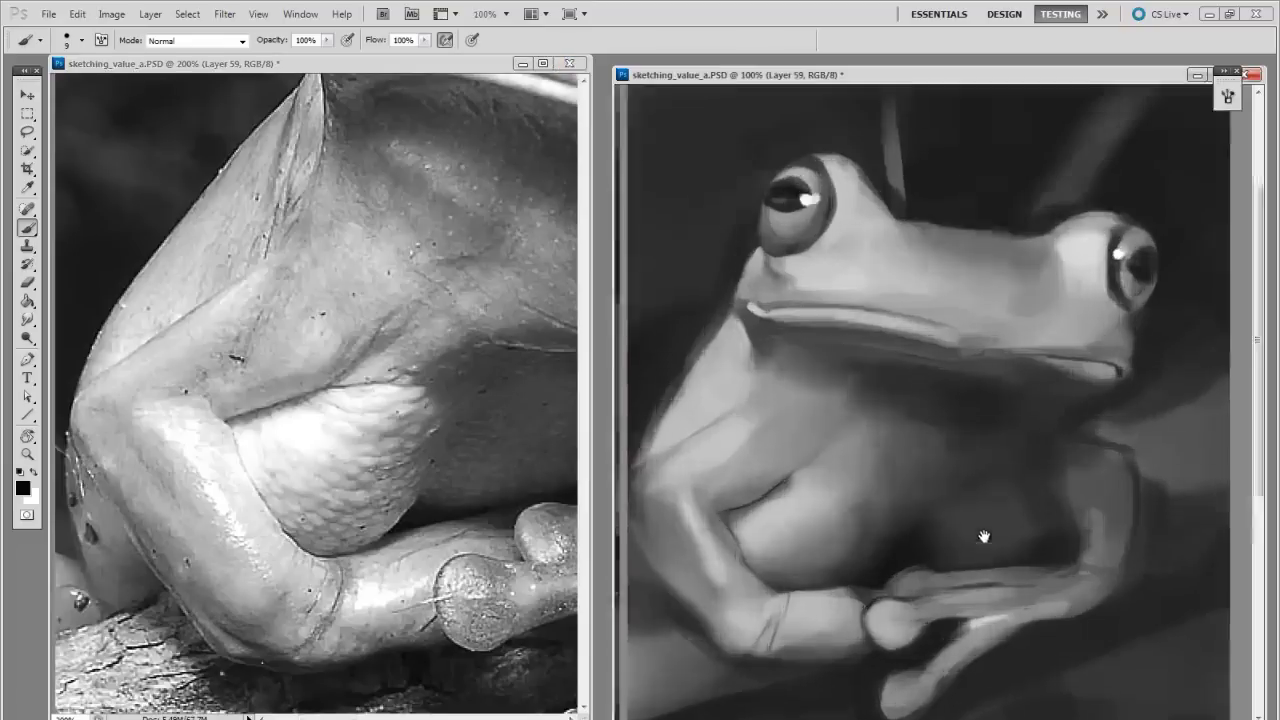
pyautogui.hotkey('ctrl', '+')
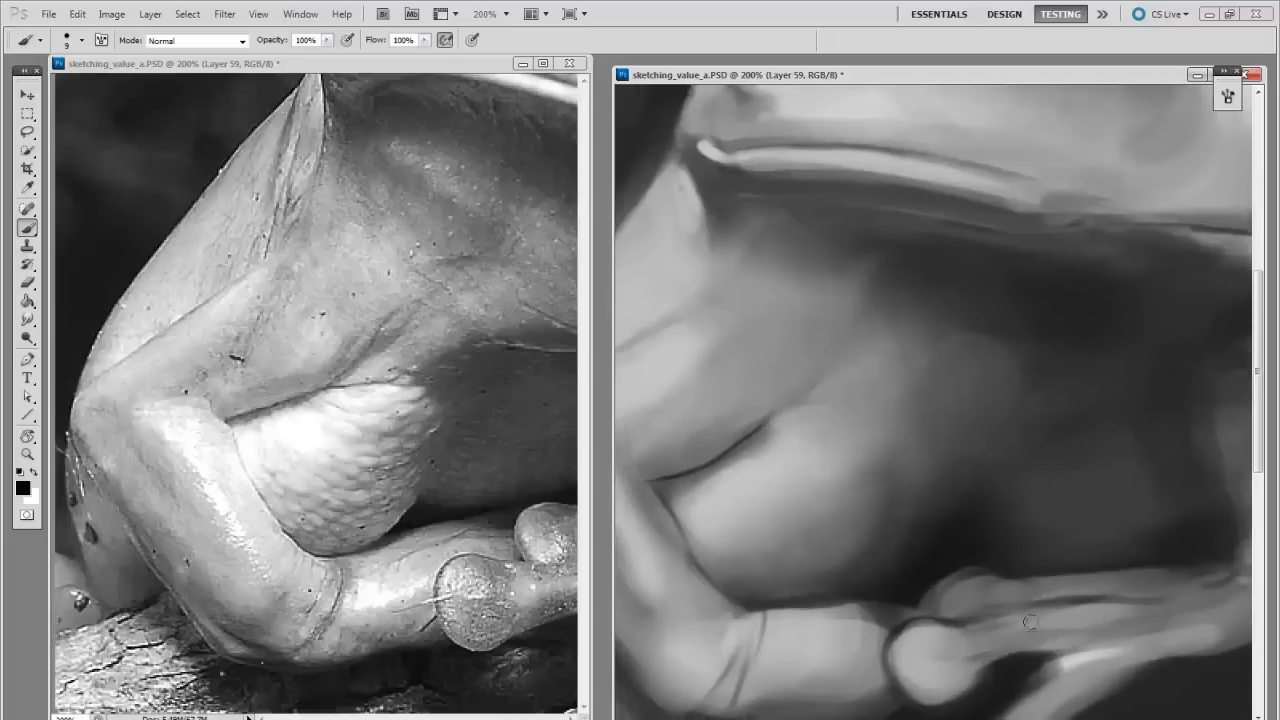
pyautogui.moveTo(1025, 620)
pyautogui.mouseDown()
pyautogui.moveTo(1029, 583)
pyautogui.moveTo(978, 592)
pyautogui.mouseUp()
pyautogui.rightClick(978, 592)
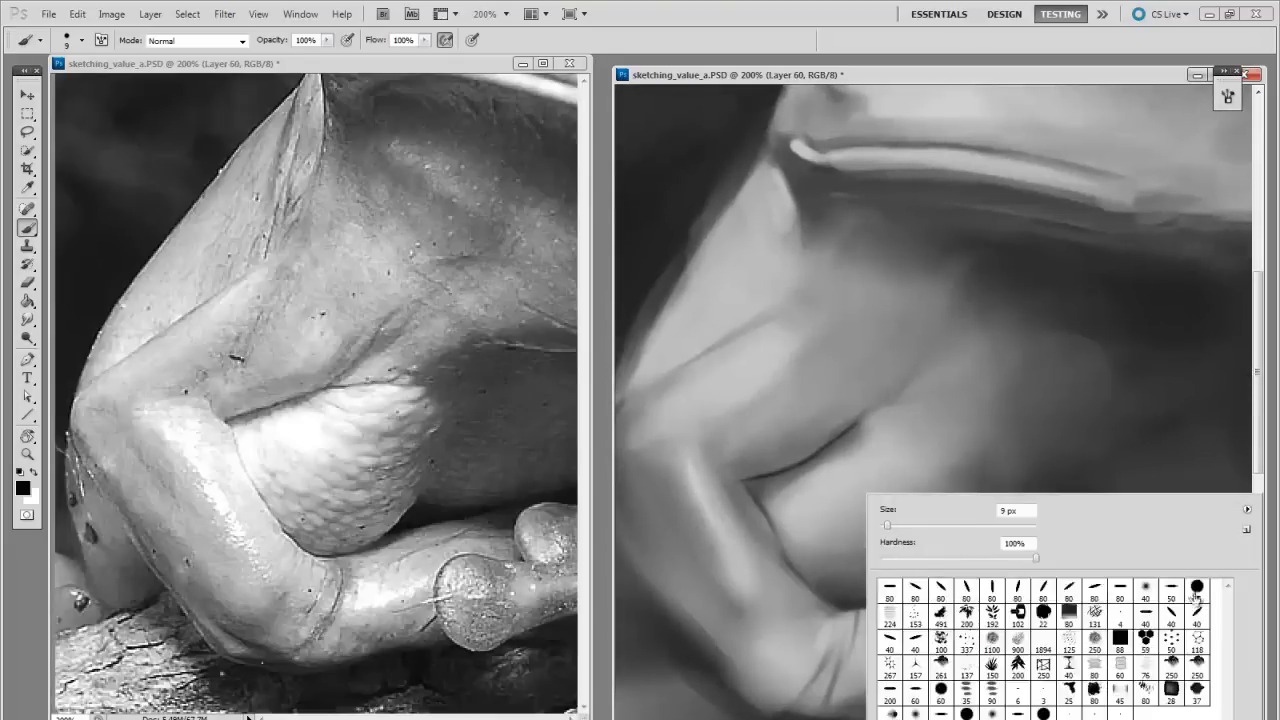
pyautogui.click(1190, 594)
pyautogui.press('Return')
pyautogui.hotkey('ctrl', 'shift', 'alt', 'n')
pyautogui.moveTo(758, 626); pyautogui.dragTo(766, 614)
pyautogui.keyDown('alt'); pyautogui.click(757, 491); pyautogui.keyUp('alt')
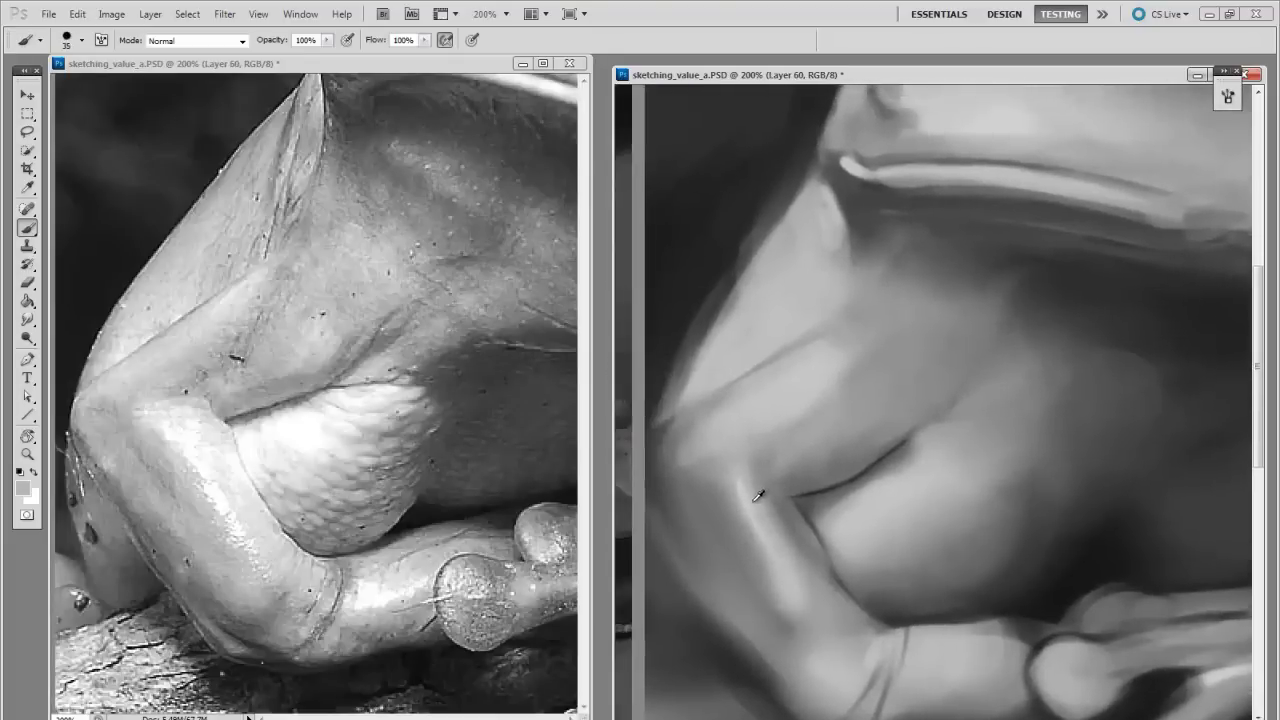
# Step: Refine the inner edge of the left forearm with the sampled light tone at about 20 px
pyautogui.press('[')
pyautogui.press('[')
pyautogui.press('[')
pyautogui.press('[')
pyautogui.press('[')
pyautogui.press('[')
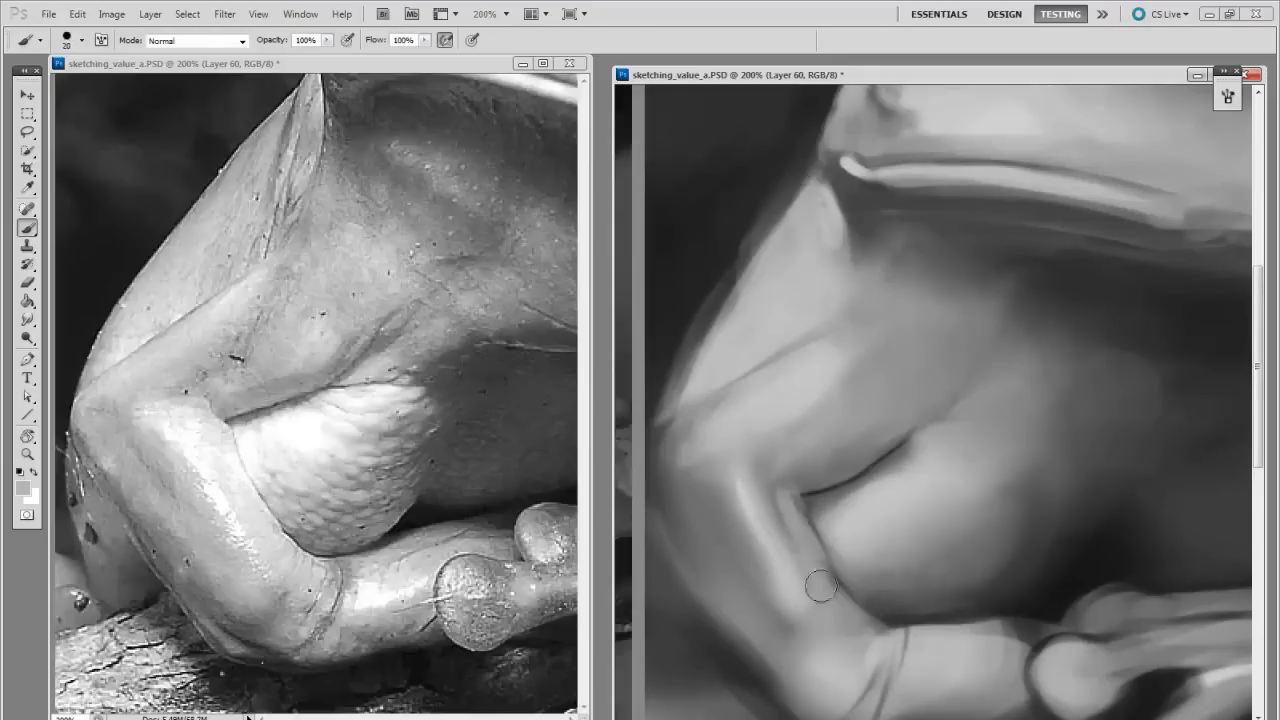
pyautogui.press(']')
pyautogui.press(']')
pyautogui.press(']')
pyautogui.press('[')
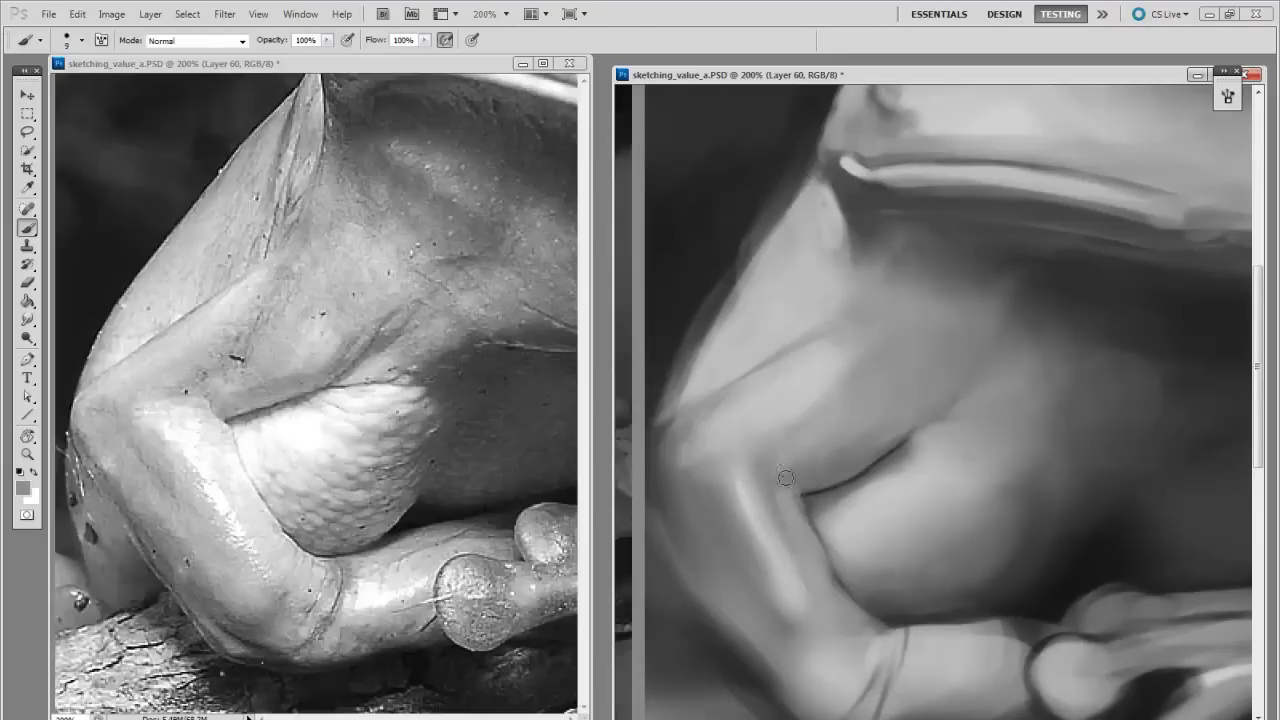
# Step: Blend the inner elbow and the pale belly below the arm crease with resampled tones at 9 to 30 px
pyautogui.keyDown('alt'); pyautogui.click(810, 482); pyautogui.keyUp('alt')
pyautogui.keyDown('alt'); pyautogui.click(810, 497); pyautogui.keyUp('alt')
pyautogui.press(']')
pyautogui.press(']')
pyautogui.press(']')
pyautogui.press(']')
pyautogui.press(']')
pyautogui.keyDown('alt'); pyautogui.click(830, 500); pyautogui.keyUp('alt')
pyautogui.press('[')
pyautogui.press('[')
pyautogui.press('[')
pyautogui.press('[')
pyautogui.press('[')
pyautogui.press('[')
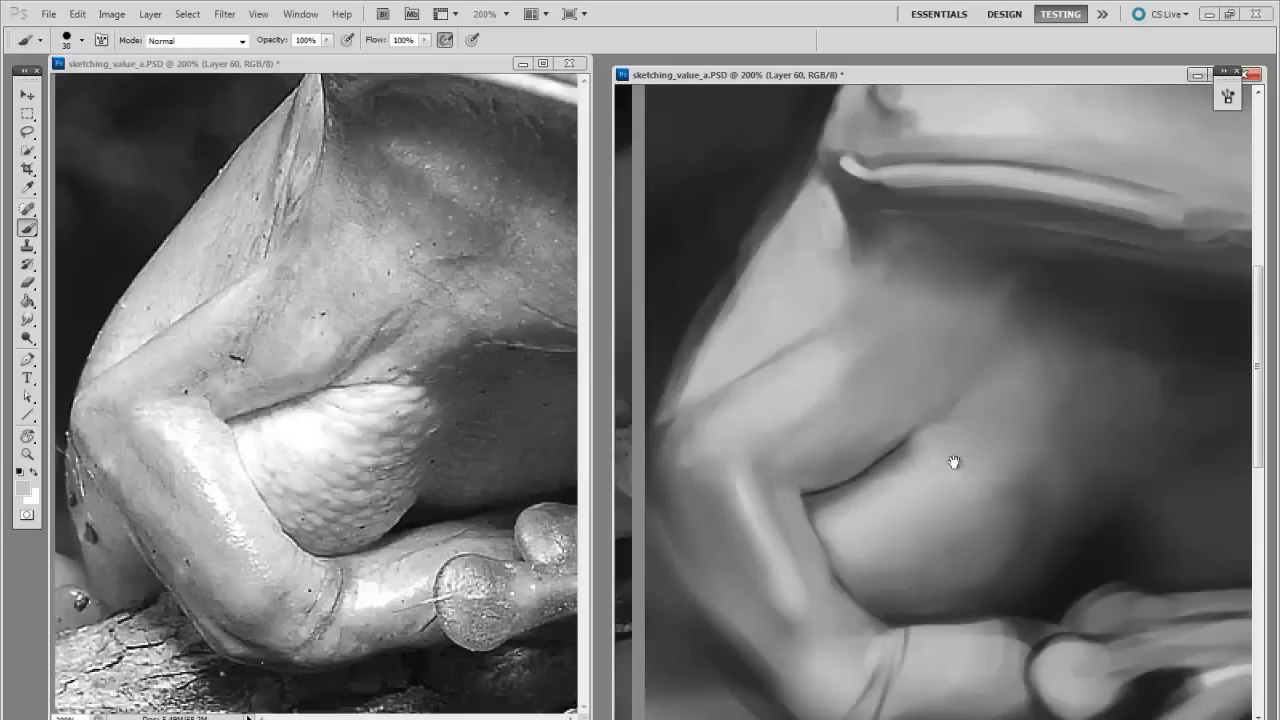
# Step: Soften the underside of the left upper arm along the crease with a sampled mid grey at 30 px
pyautogui.moveTo(945, 590); pyautogui.dragTo(980, 606)
pyautogui.keyDown('alt'); pyautogui.click(869, 434); pyautogui.keyUp('alt')
pyautogui.press(']')
pyautogui.press(']')
pyautogui.press(']')
pyautogui.press(']')
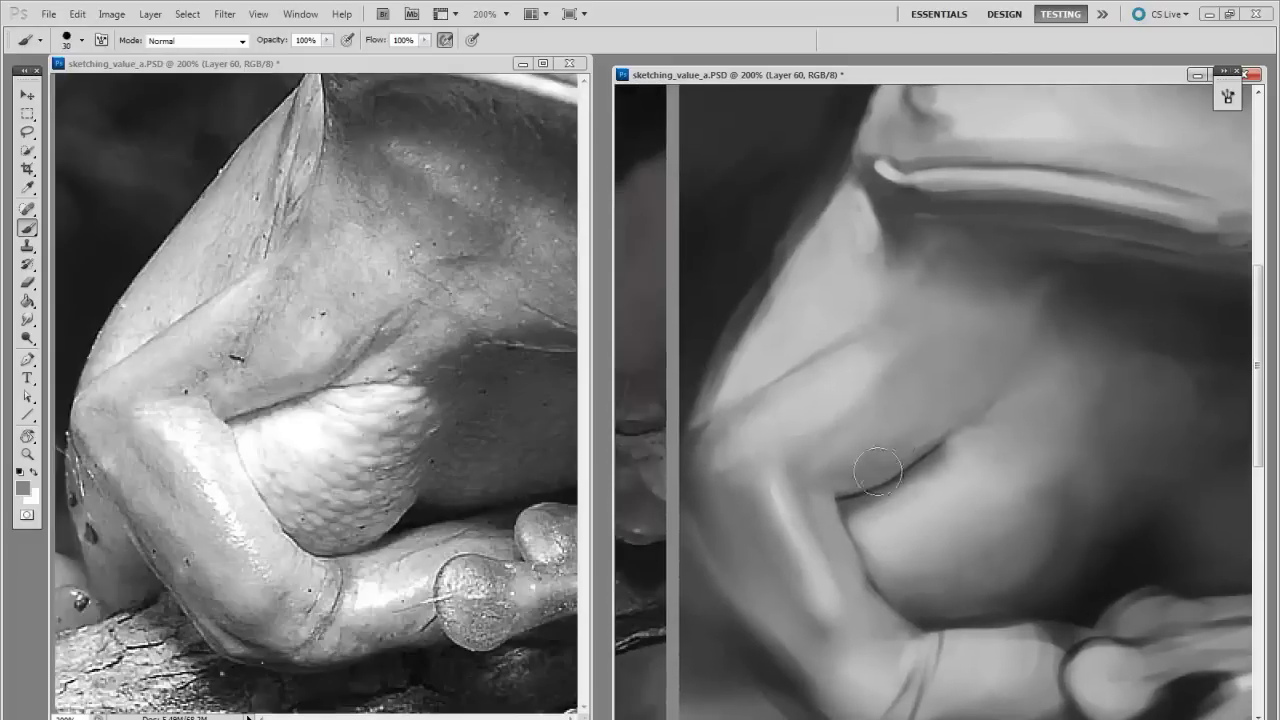
# Step: Sharpen the crease between the left upper arm and belly with a sampled dark tone at a few pixels
pyautogui.keyDown('alt'); pyautogui.click(850, 490); pyautogui.keyUp('alt')
pyautogui.press('[')
pyautogui.press('[')
pyautogui.press('[')
pyautogui.press('[')
pyautogui.press('[')
pyautogui.press('[')
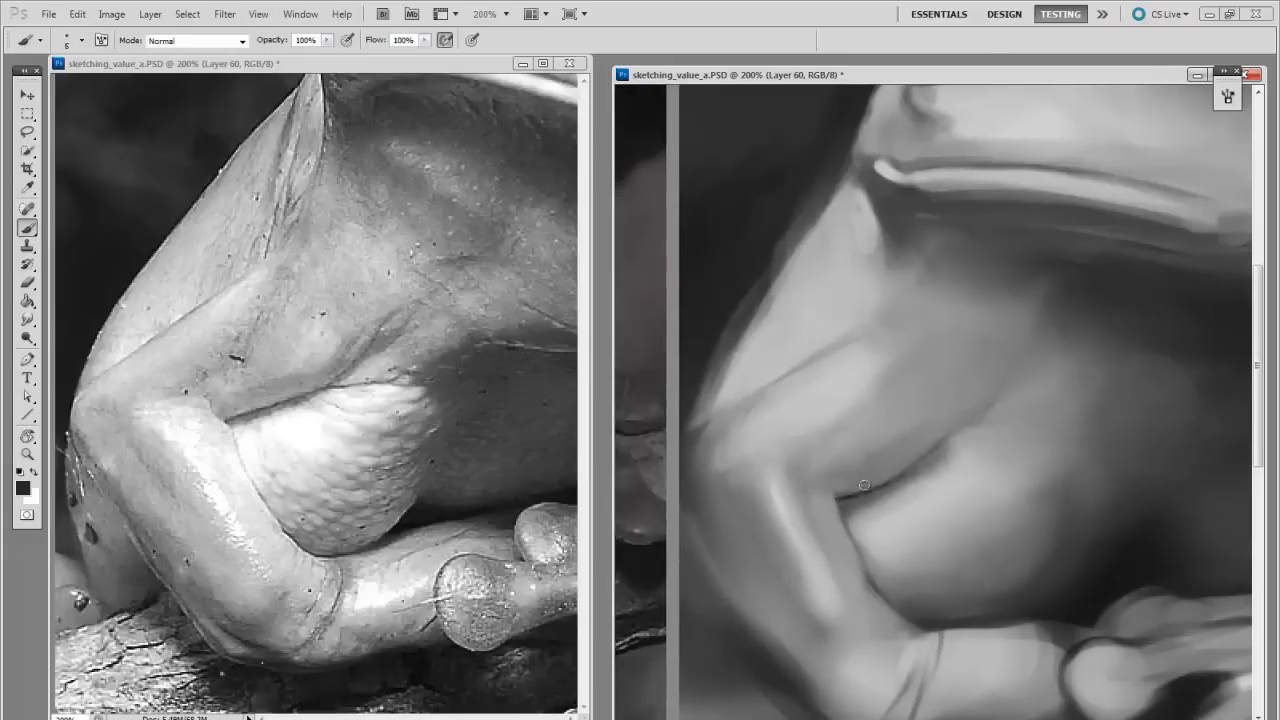
# Step: Fade the crease's inner end into the chest with resampled mid greys at 25 px
pyautogui.keyDown('alt'); pyautogui.click(914, 449); pyautogui.keyUp('alt')
pyautogui.keyDown('alt'); pyautogui.click(984, 439); pyautogui.keyUp('alt')
pyautogui.press(']')
pyautogui.press(']')
pyautogui.press(']')
pyautogui.press(']')
pyautogui.press(']')
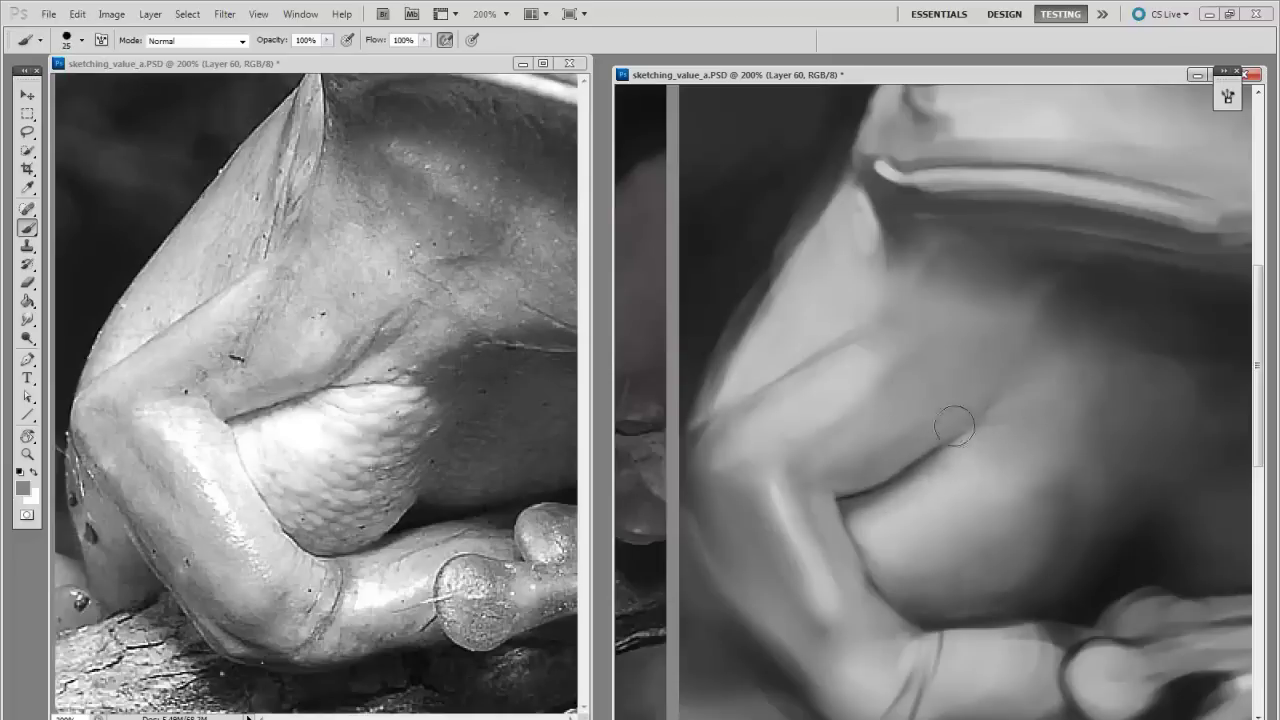
# Step: Define the fold along the upper arm's top edge with a sampled dark at 3 px and a light tone at 5 px
pyautogui.moveTo(1023, 537)
pyautogui.mouseDown()
pyautogui.moveTo(994, 551)
pyautogui.moveTo(1000, 521)
pyautogui.mouseUp()
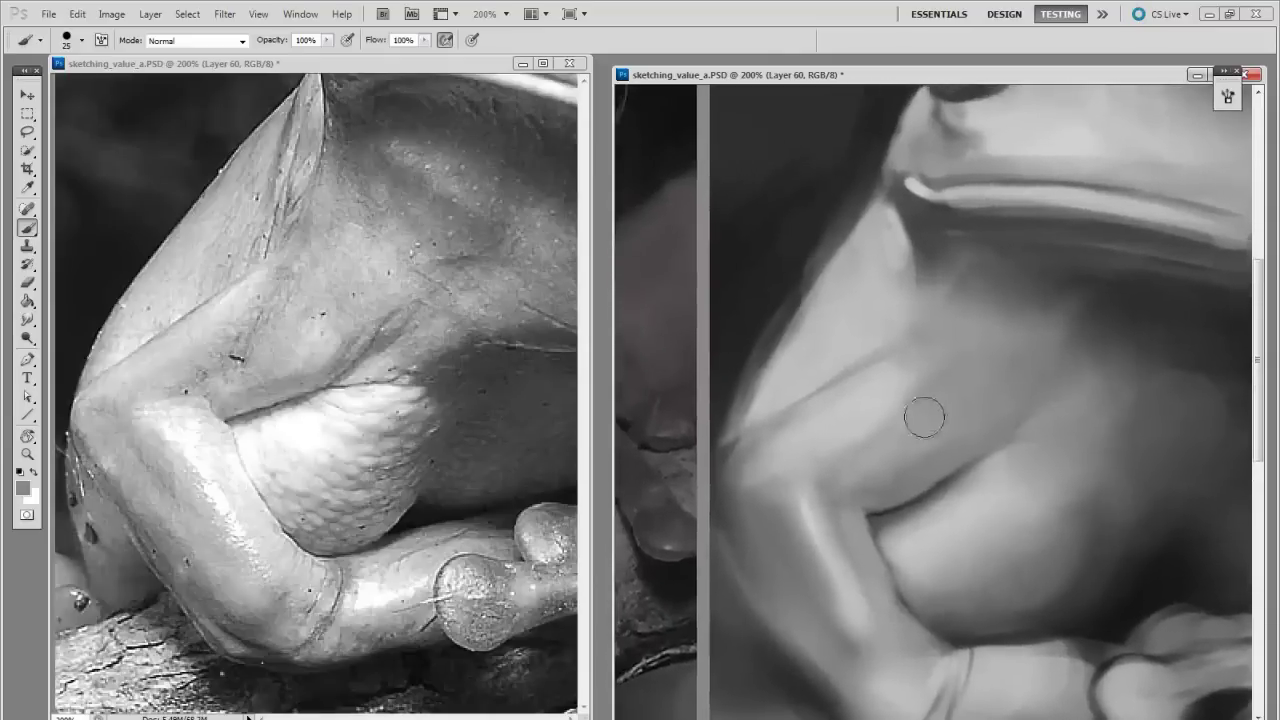
pyautogui.keyDown('alt'); pyautogui.click(937, 483); pyautogui.keyUp('alt')
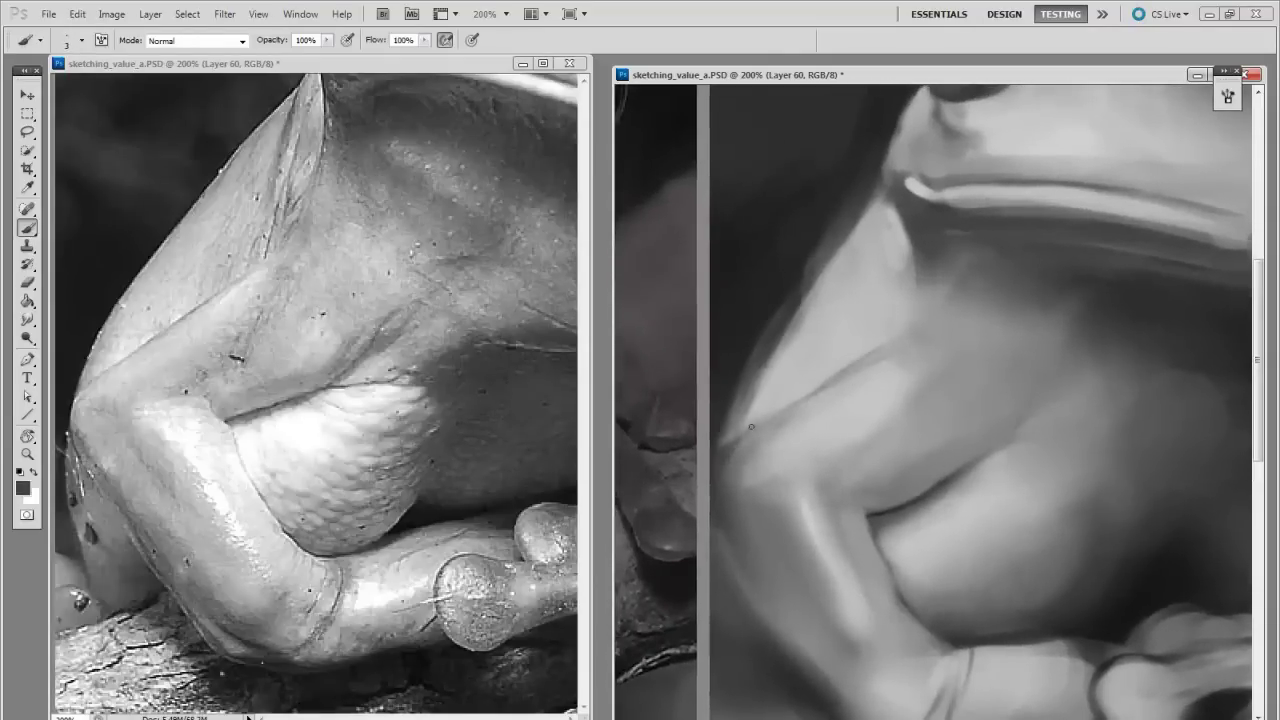
pyautogui.keyDown('alt'); pyautogui.click(857, 384); pyautogui.keyUp('alt')
pyautogui.moveTo(973, 366); pyautogui.dragTo(959, 340)
pyautogui.moveTo(1066, 580); pyautogui.dragTo(941, 600)
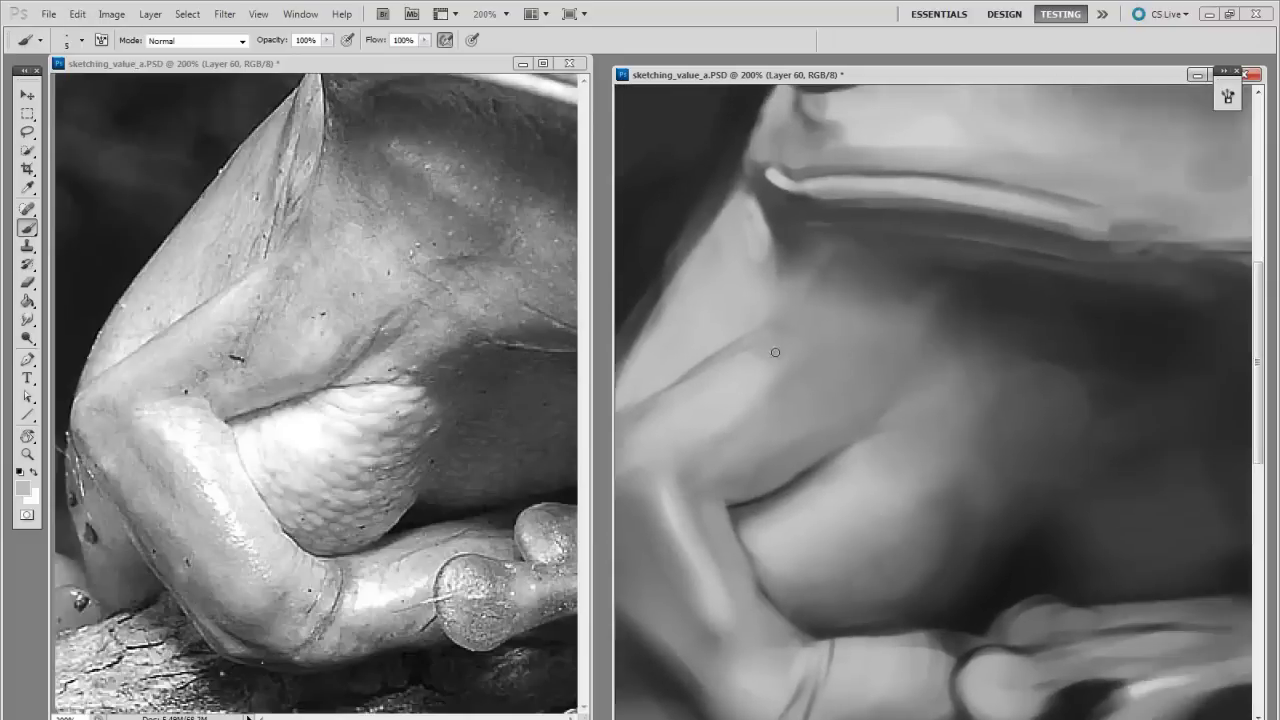
# Step: Clean up the shadow edge below the mouth's left corner with sampled light and dark tones at up to 30 px
pyautogui.keyDown('alt'); pyautogui.click(745, 248); pyautogui.keyUp('alt')
pyautogui.keyDown('alt'); pyautogui.click(791, 222); pyautogui.keyUp('alt')
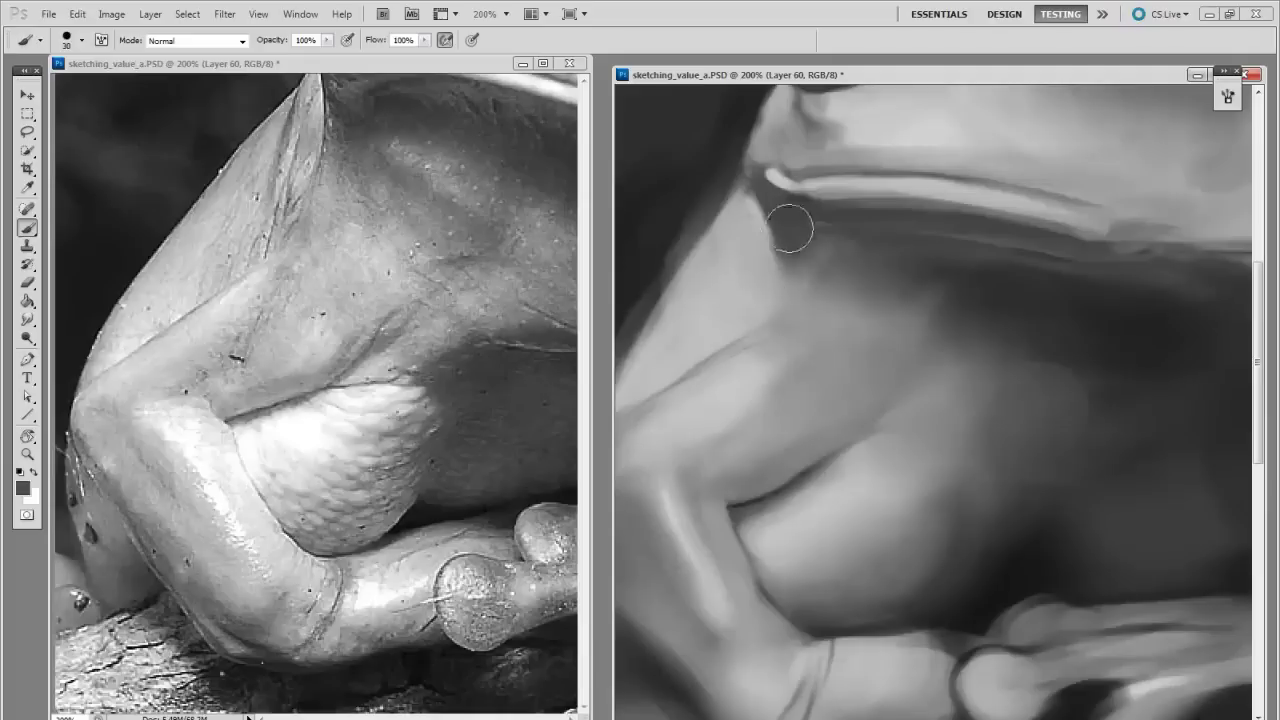
pyautogui.moveTo(1009, 580); pyautogui.dragTo(1057, 594)
# Step: Pick a lighter grey and paint a thin rim highlight where the wrist meets the front fingertip, at 4 px
pyautogui.keyDown('alt'); pyautogui.click(803, 578); pyautogui.keyUp('alt')
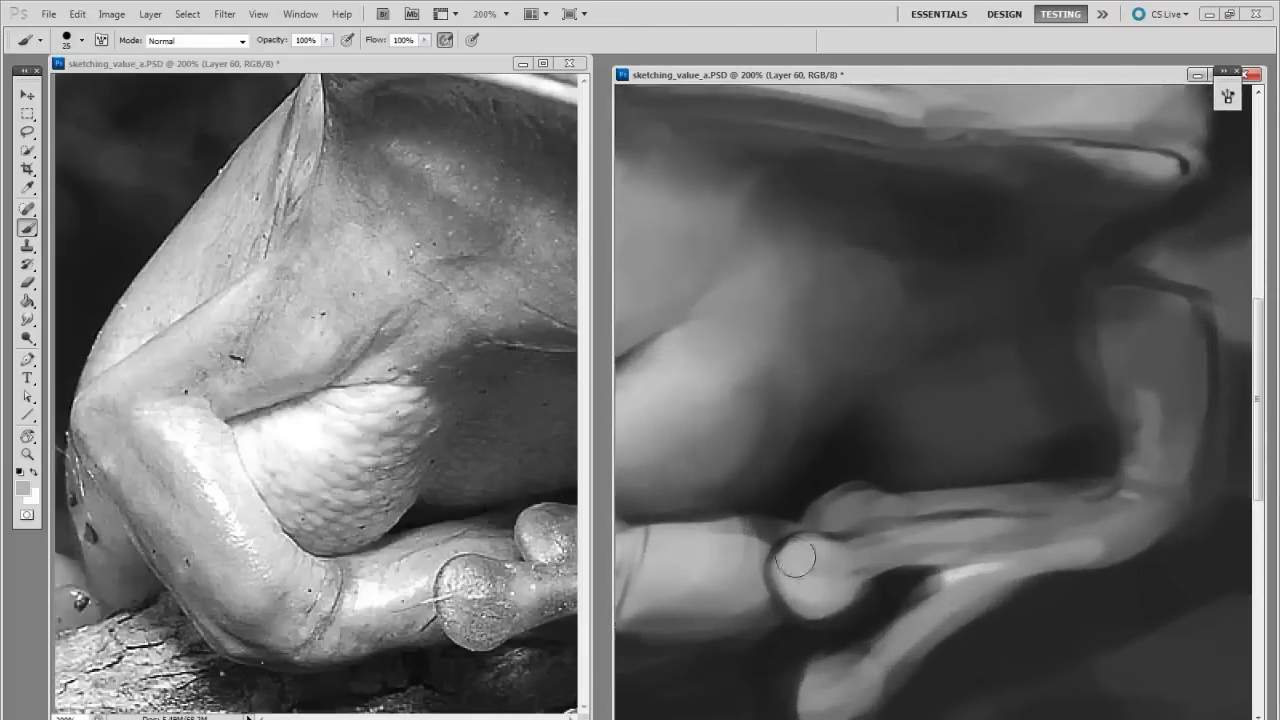
pyautogui.moveTo(842, 515); pyautogui.dragTo(994, 531)
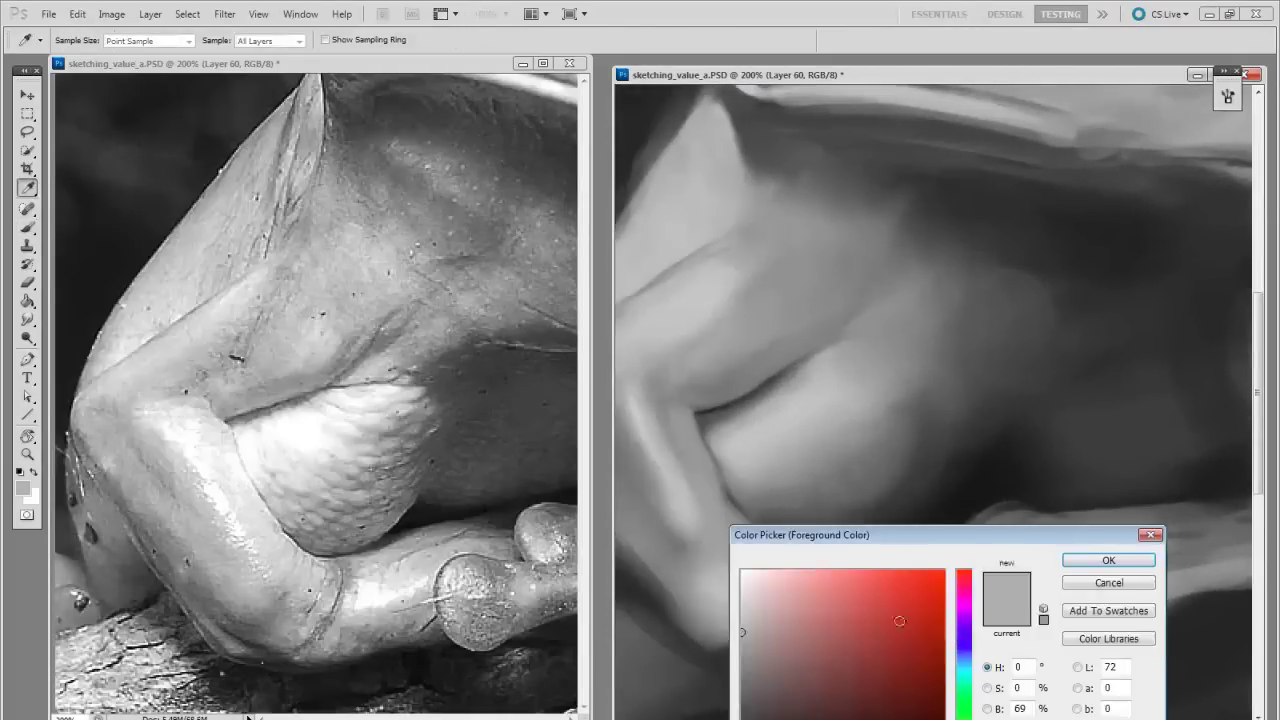
pyautogui.click(1086, 561)
pyautogui.moveTo(761, 577); pyautogui.dragTo(735, 557)
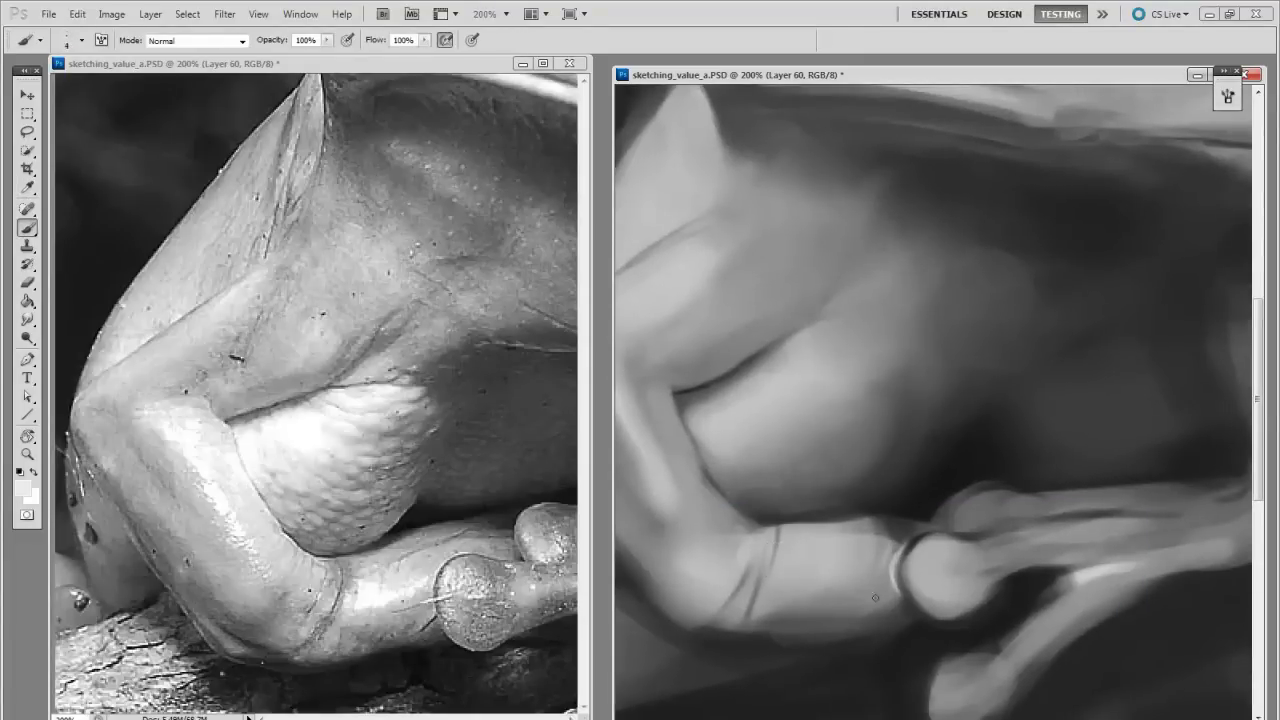
# Step: Brighten the highlight across the left wrist with the near-white tone at 20 px and then 10 px
pyautogui.press(']')
pyautogui.press(']')
pyautogui.press(']')
pyautogui.press(']')
pyautogui.press(']')
pyautogui.press(']')
pyautogui.press(']')
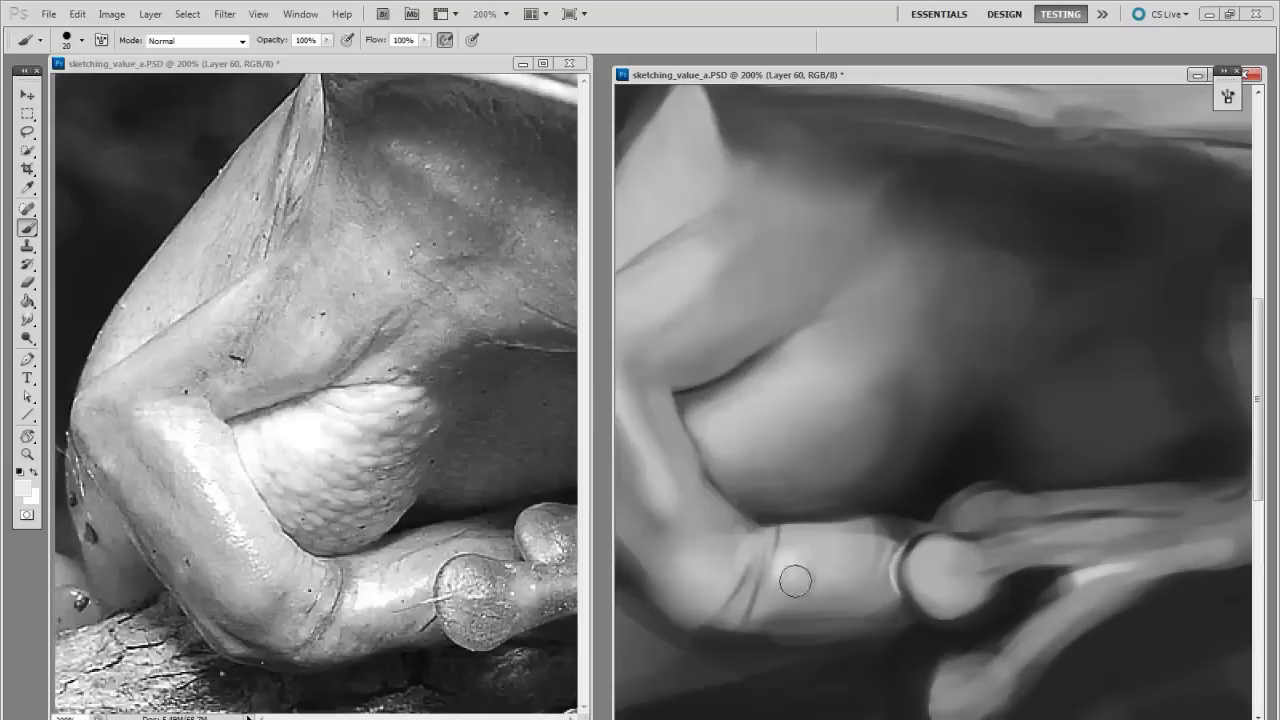
pyautogui.moveTo(784, 563)
pyautogui.mouseDown()
pyautogui.moveTo(849, 560)
pyautogui.moveTo(813, 569)
pyautogui.moveTo(829, 582)
pyautogui.moveTo(828, 559)
pyautogui.moveTo(832, 589)
pyautogui.moveTo(845, 569)
pyautogui.moveTo(824, 529)
pyautogui.moveTo(841, 544)
pyautogui.moveTo(871, 494)
pyautogui.mouseUp()
pyautogui.press('[')
pyautogui.press('[')
pyautogui.press('[')
pyautogui.press('[')
pyautogui.press('[')
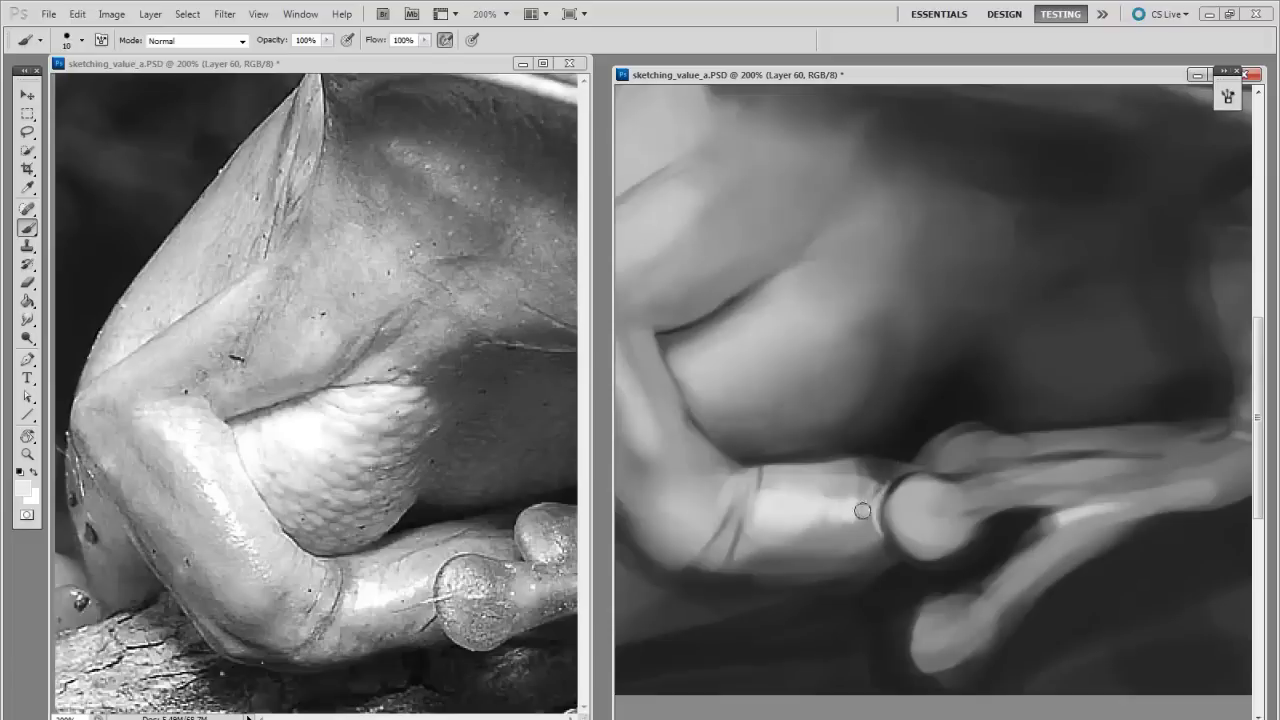
# Step: Brighten the center of the round front fingertip with the near-white tone, using a brush of up to 35 px
pyautogui.press('[')
pyautogui.press('[')
pyautogui.press('[')
pyautogui.press('[')
pyautogui.press('[')
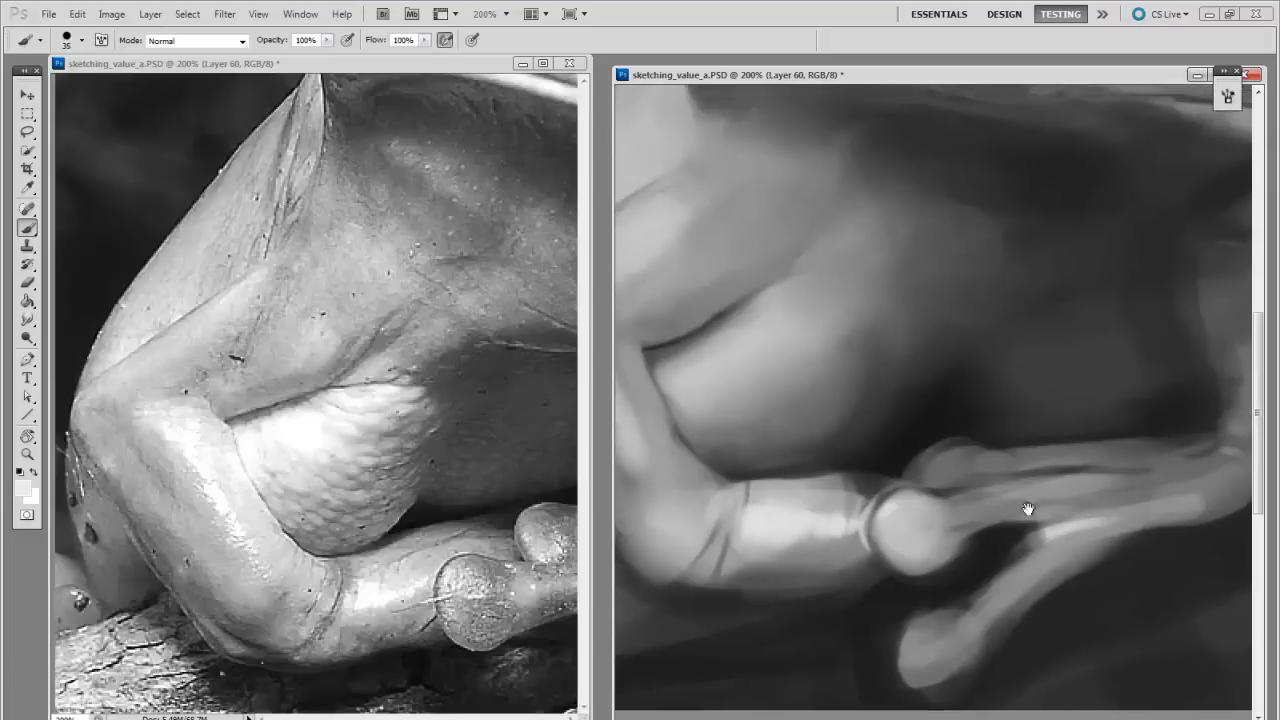
pyautogui.press(']')
pyautogui.press(']')
pyautogui.press(']')
pyautogui.press(']')
# Step: Paint a small highlight on the fingertip behind the front one at 9 px
pyautogui.moveTo(971, 517); pyautogui.dragTo(919, 454)
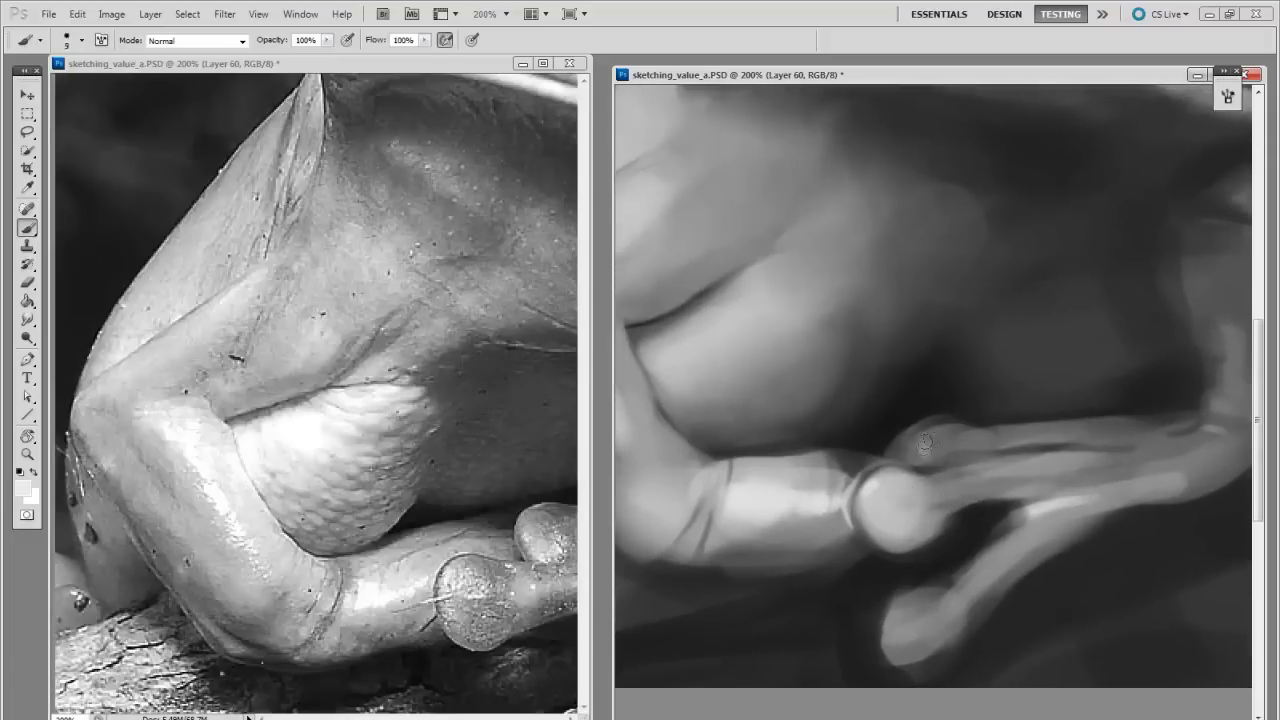
pyautogui.press(']')
pyautogui.press(']')
pyautogui.press(']')
pyautogui.press(']')
# Step: Paint a narrow near-white highlight down the left forearm from the elbow with a 3 px brush
pyautogui.moveTo(795, 498)
pyautogui.mouseDown()
pyautogui.moveTo(838, 469)
pyautogui.moveTo(946, 494)
pyautogui.mouseUp()
pyautogui.press('[')
pyautogui.press('[')
pyautogui.press('[')
pyautogui.press('[')
pyautogui.press('[')
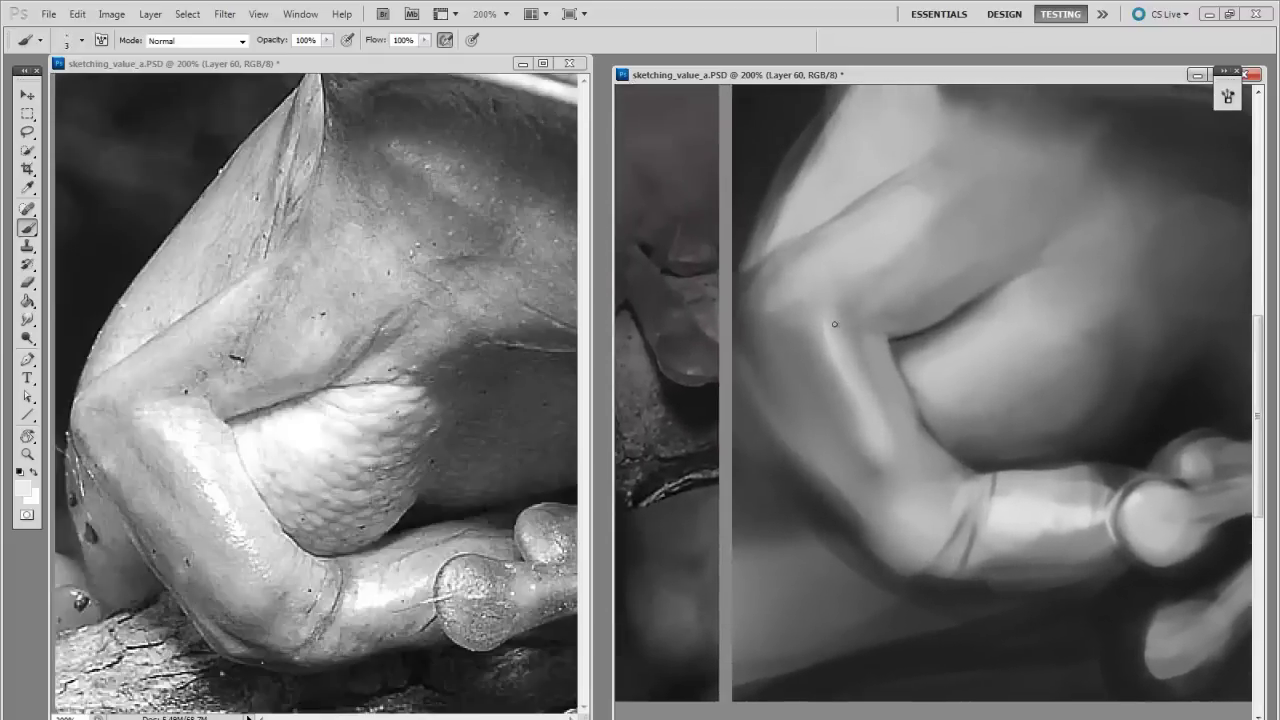
pyautogui.moveTo(835, 336)
pyautogui.mouseDown()
pyautogui.moveTo(836, 369)
pyautogui.moveTo(857, 362)
pyautogui.moveTo(851, 380)
pyautogui.moveTo(879, 411)
pyautogui.moveTo(905, 430)
pyautogui.mouseUp()
# Step: Blend the lower forearm beside the wrist crease with mid grey at 25 px
pyautogui.press(']')
pyautogui.press(']')
pyautogui.press(']')
pyautogui.press(']')
pyautogui.press(']')
pyautogui.moveTo(945, 552); pyautogui.dragTo(1010, 608)
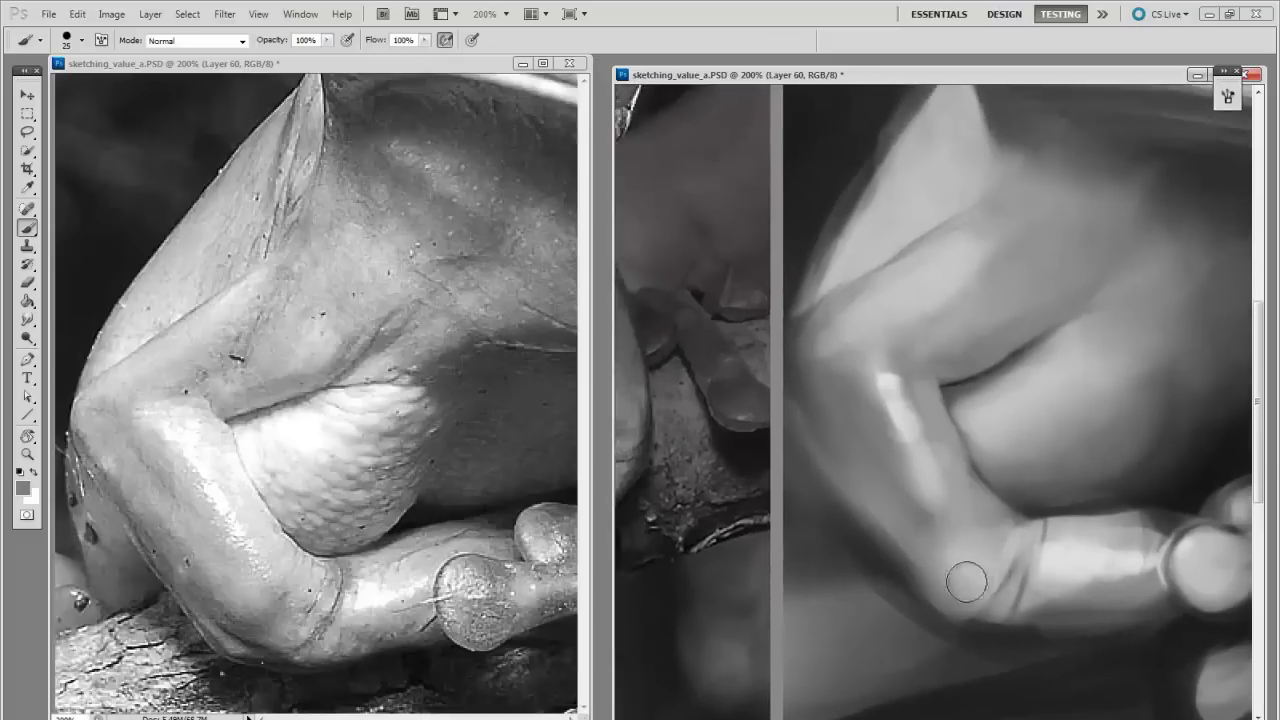
# Step: Extend the forearm highlight around the elbow with a sampled near-white tone, starting at 10 px
pyautogui.keyDown('alt'); pyautogui.click(903, 390); pyautogui.keyUp('alt')
pyautogui.press('[')
pyautogui.press('[')
pyautogui.press('[')
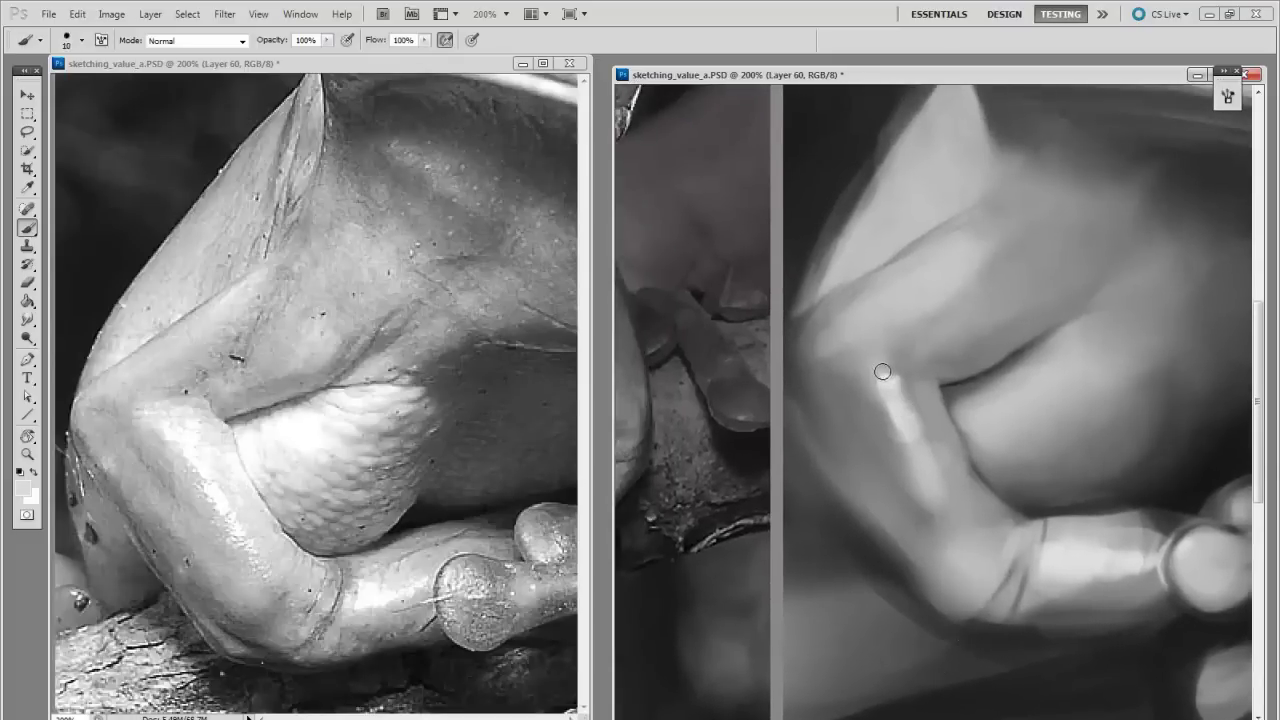
pyautogui.press(']')
pyautogui.press(']')
pyautogui.moveTo(871, 374); pyautogui.dragTo(905, 418)
pyautogui.moveTo(860, 377); pyautogui.dragTo(903, 409)
# Step: Shape the elbow highlight by working sampled mid grey and light tones around it at 35 to 50 px
pyautogui.keyDown('alt'); pyautogui.click(843, 423); pyautogui.keyUp('alt')
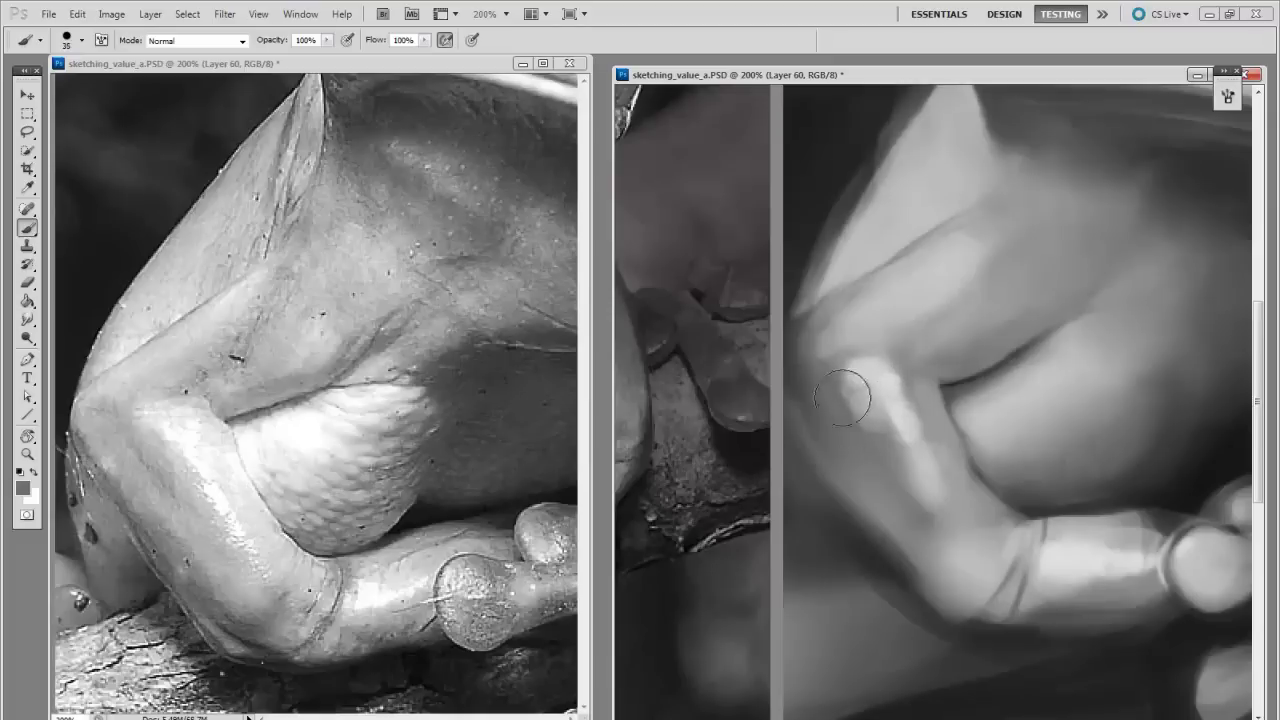
pyautogui.press(']')
pyautogui.scroll(-1, 934, 357)
pyautogui.hscroll(-1, 900, 329)
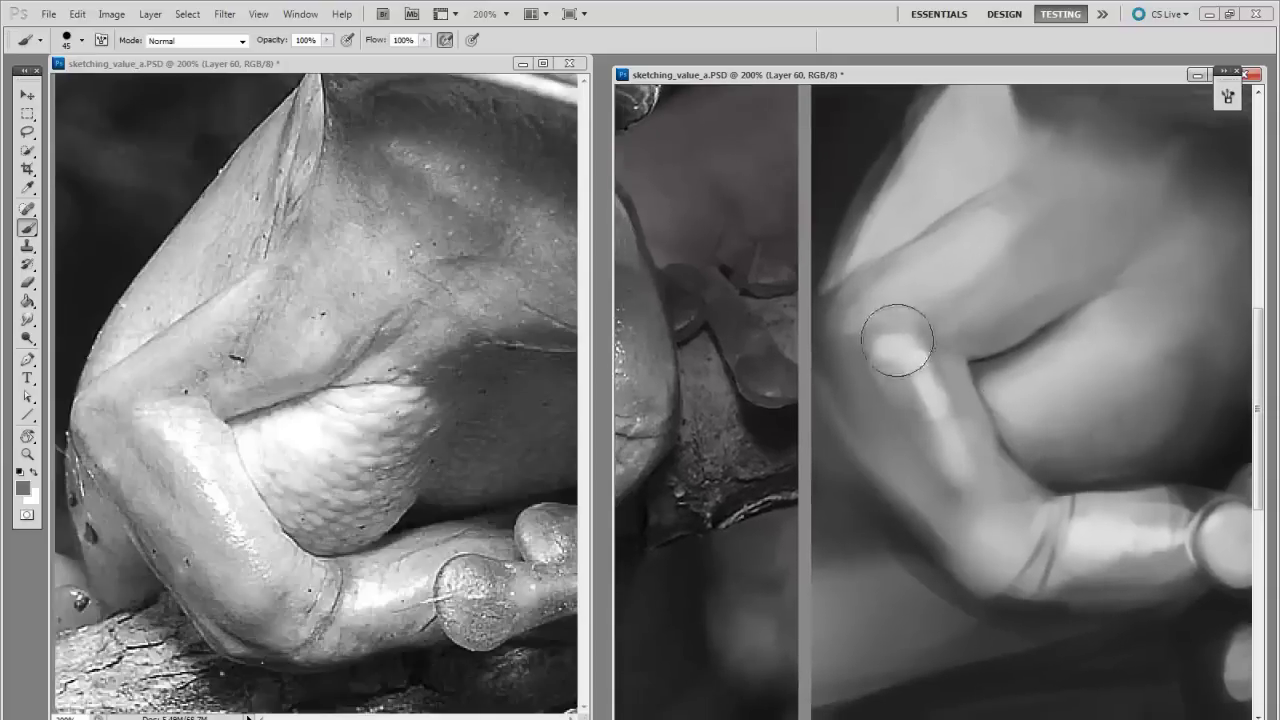
pyautogui.keyDown('alt'); pyautogui.click(917, 374); pyautogui.keyUp('alt')
pyautogui.moveTo(917, 374); pyautogui.dragTo(943, 449)
pyautogui.press(']')
pyautogui.keyDown('alt'); pyautogui.click(877, 371); pyautogui.keyUp('alt')
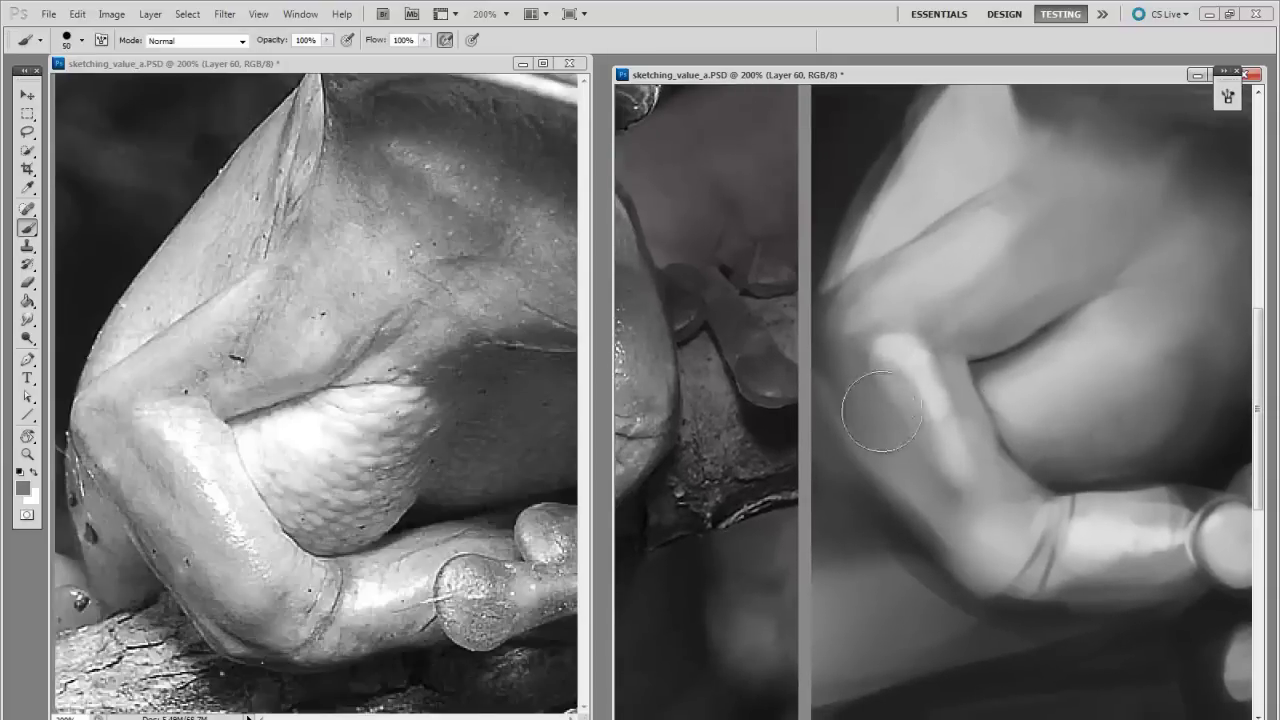
# Step: Soften the lower end of the forearm highlight with a sampled mid grey at 30 px
pyautogui.keyDown('alt'); pyautogui.click(968, 387); pyautogui.keyUp('alt')
pyautogui.press('[')
pyautogui.press('[')
pyautogui.press('[')
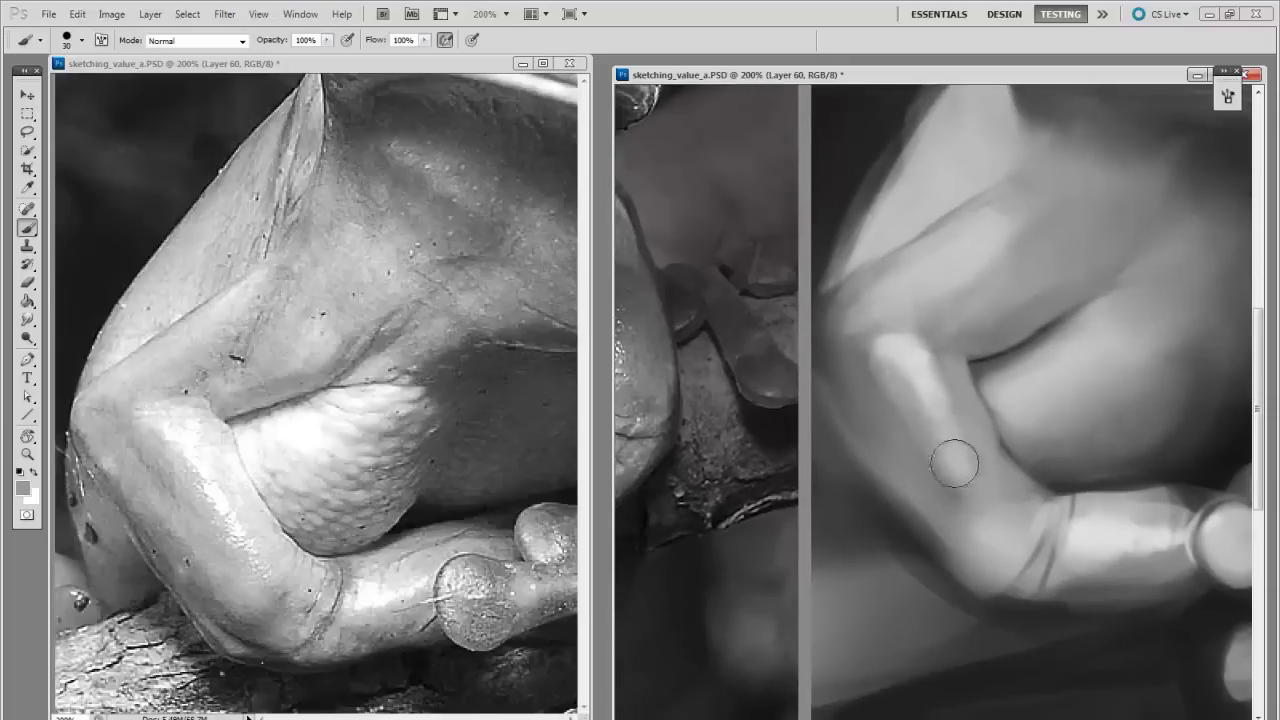
# Step: Add a new layer and paint a broad light band down the left forearm with a sampled highlight at 35 to 60 px
pyautogui.hscroll(1, 970, 355)
pyautogui.hotkey('ctrl', 'shift', 'alt', 'n')
pyautogui.keyDown('alt'); pyautogui.click(929, 377); pyautogui.keyUp('alt')
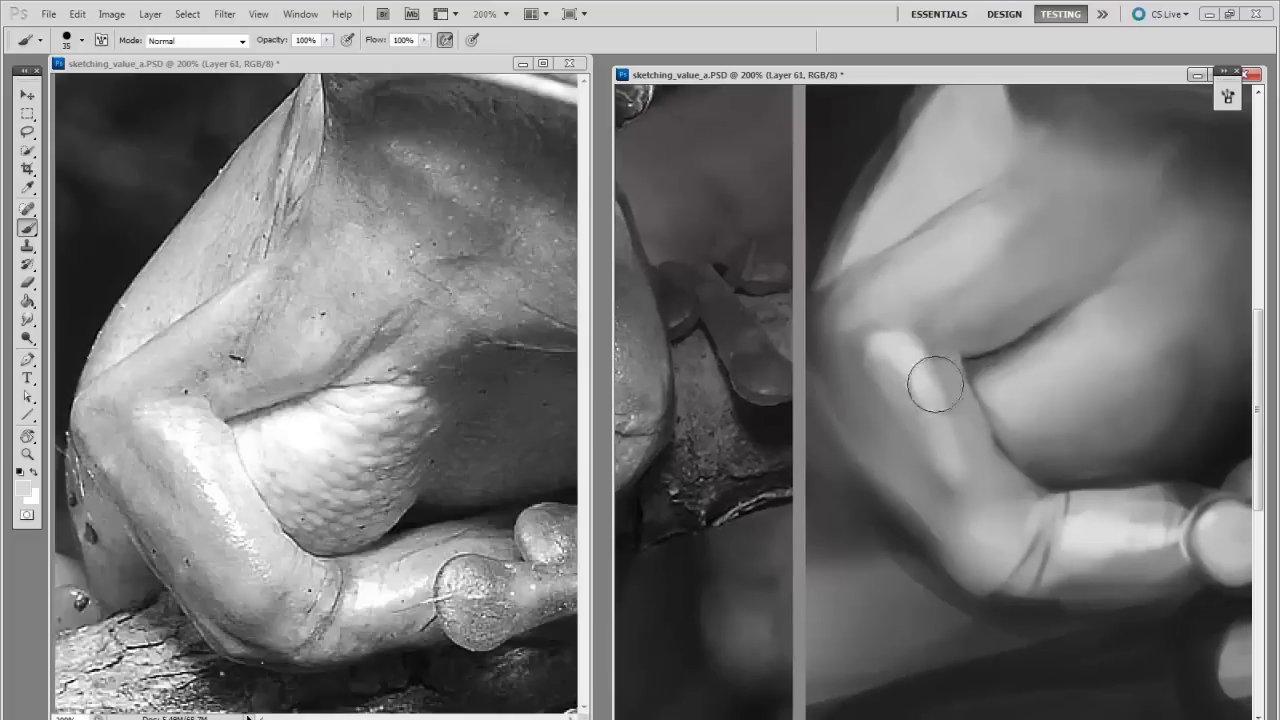
pyautogui.press(']')
pyautogui.press(']')
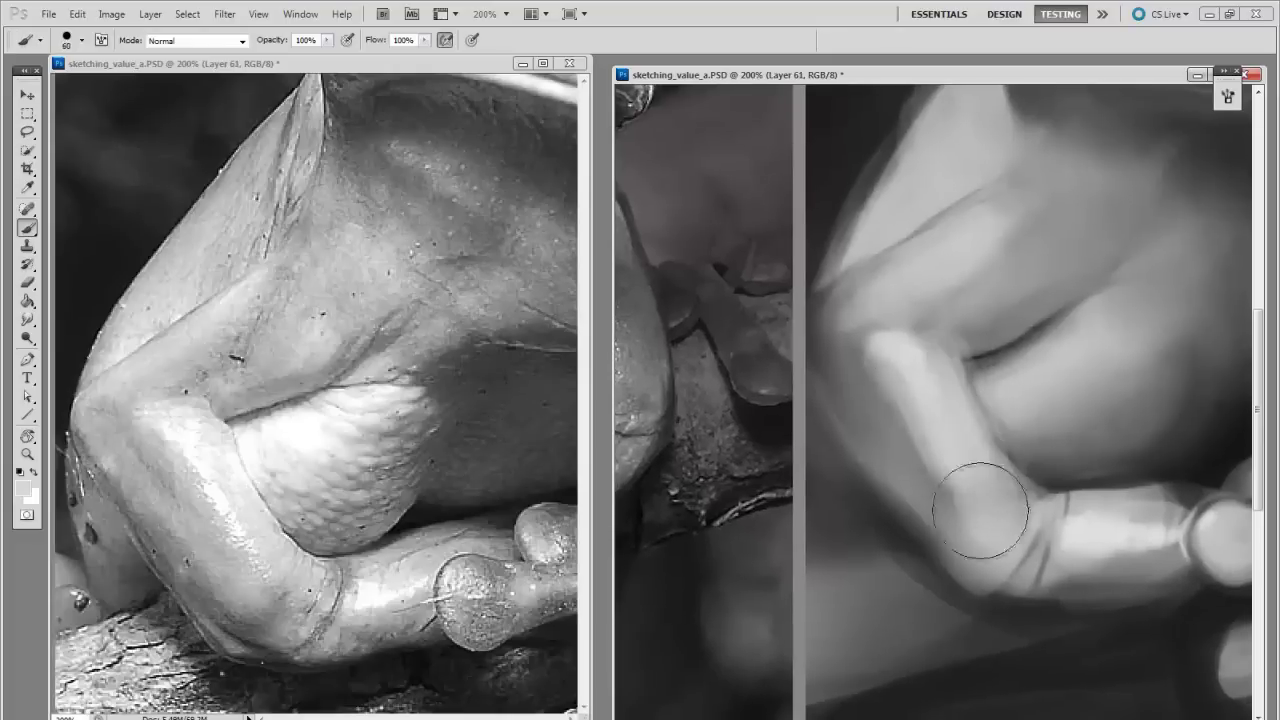
# Step: Trim the light band's inner edge near the elbow crease with the Eraser at 20 px
pyautogui.press('e')
pyautogui.press(']')
pyautogui.press(']')
pyautogui.press(']')
pyautogui.press(']')
pyautogui.press(']')
pyautogui.press(']')
pyautogui.press(']')
pyautogui.press(']')
pyautogui.press(']')
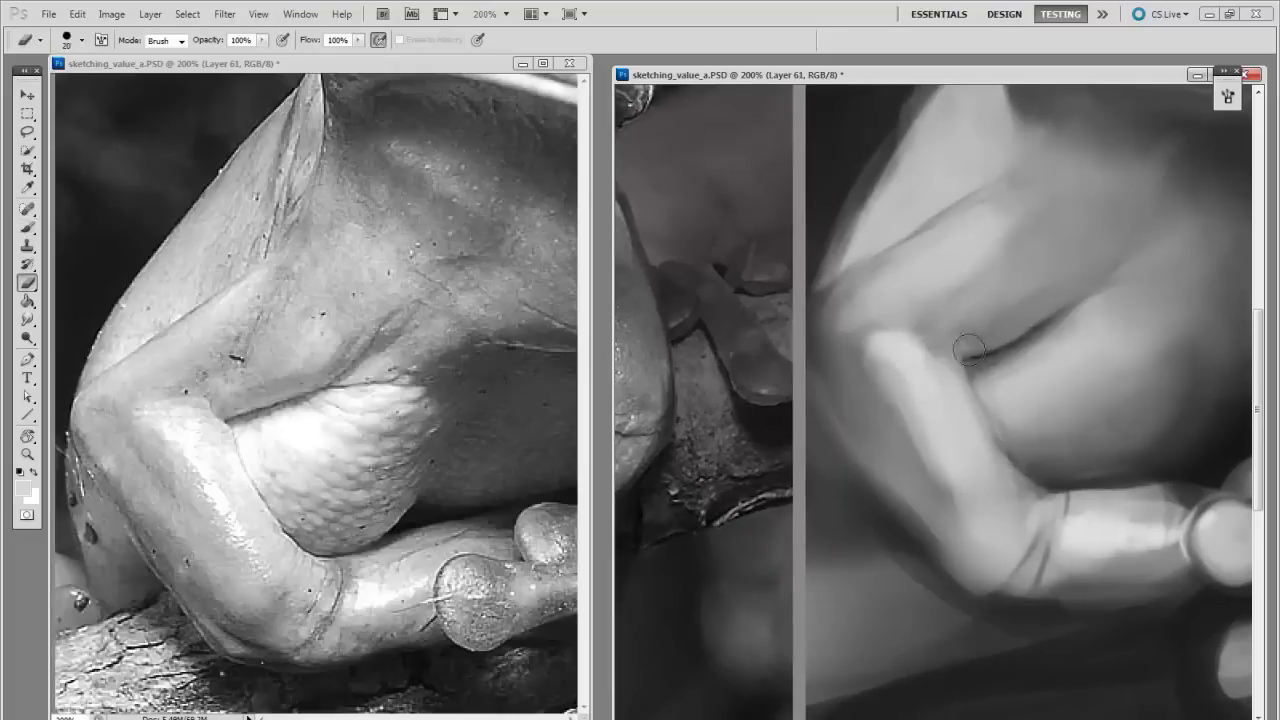